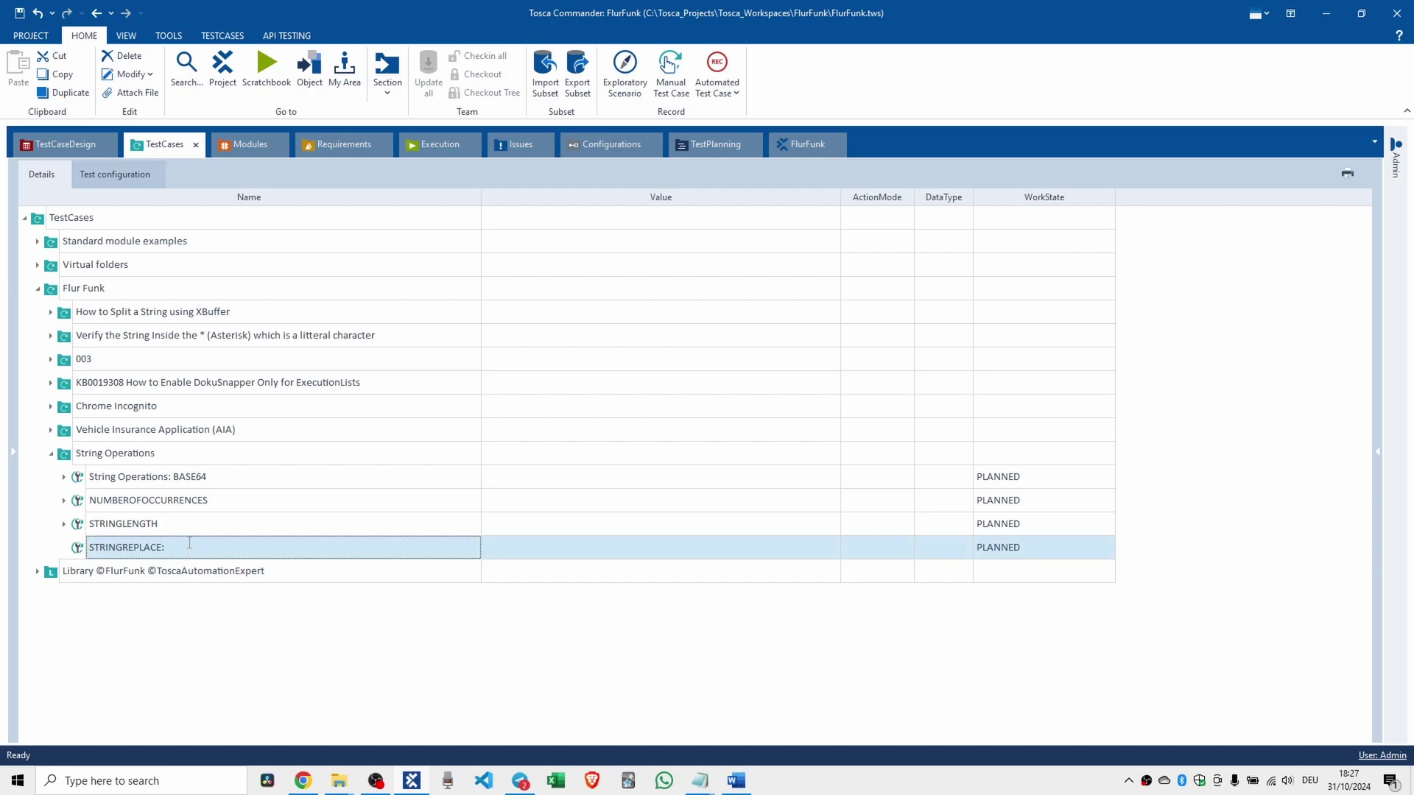
Step: Complete the new test case's name as "STRINGREPLACE: Masking sensitive information in an email address"
left_click(189, 546)
type("Mask")
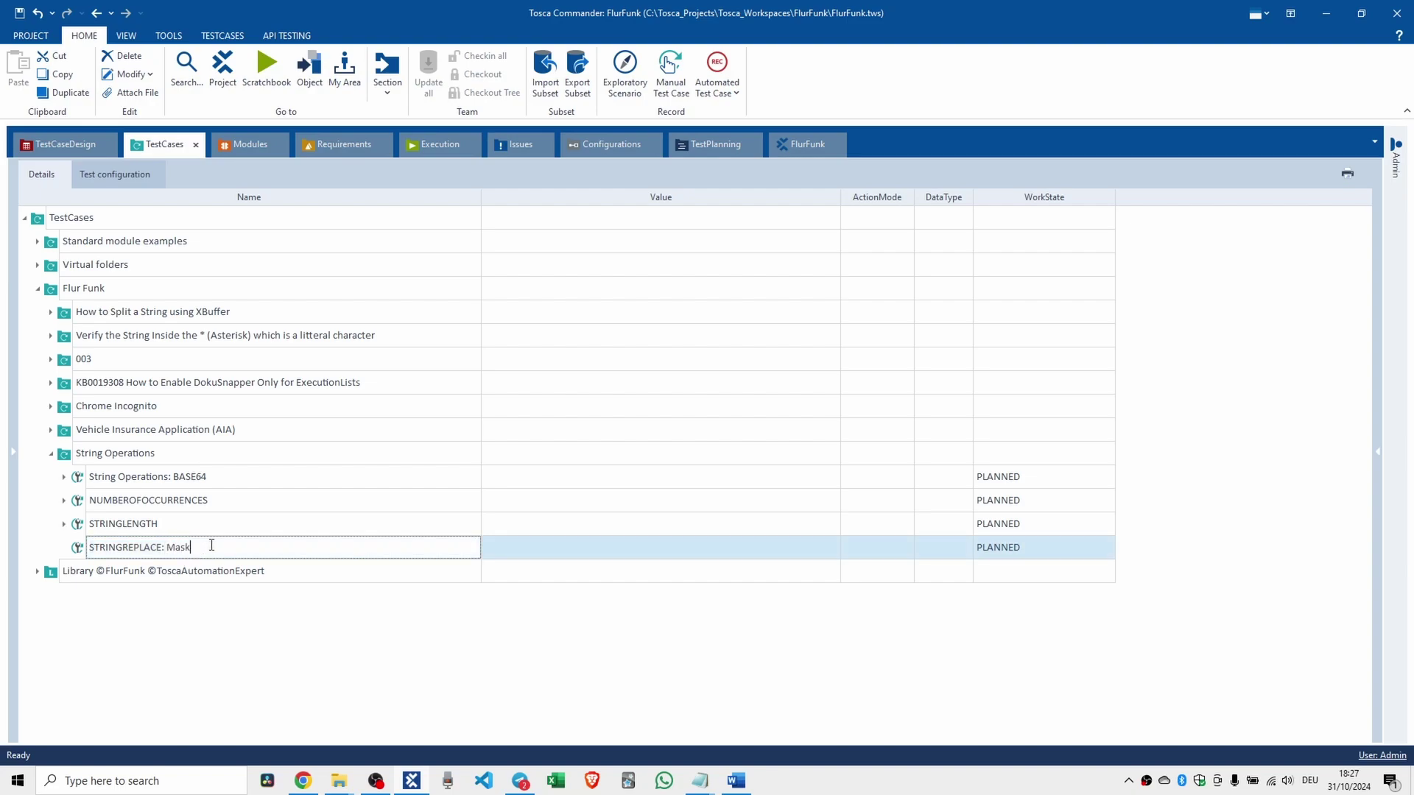
type("ing sensitive information in an email ")
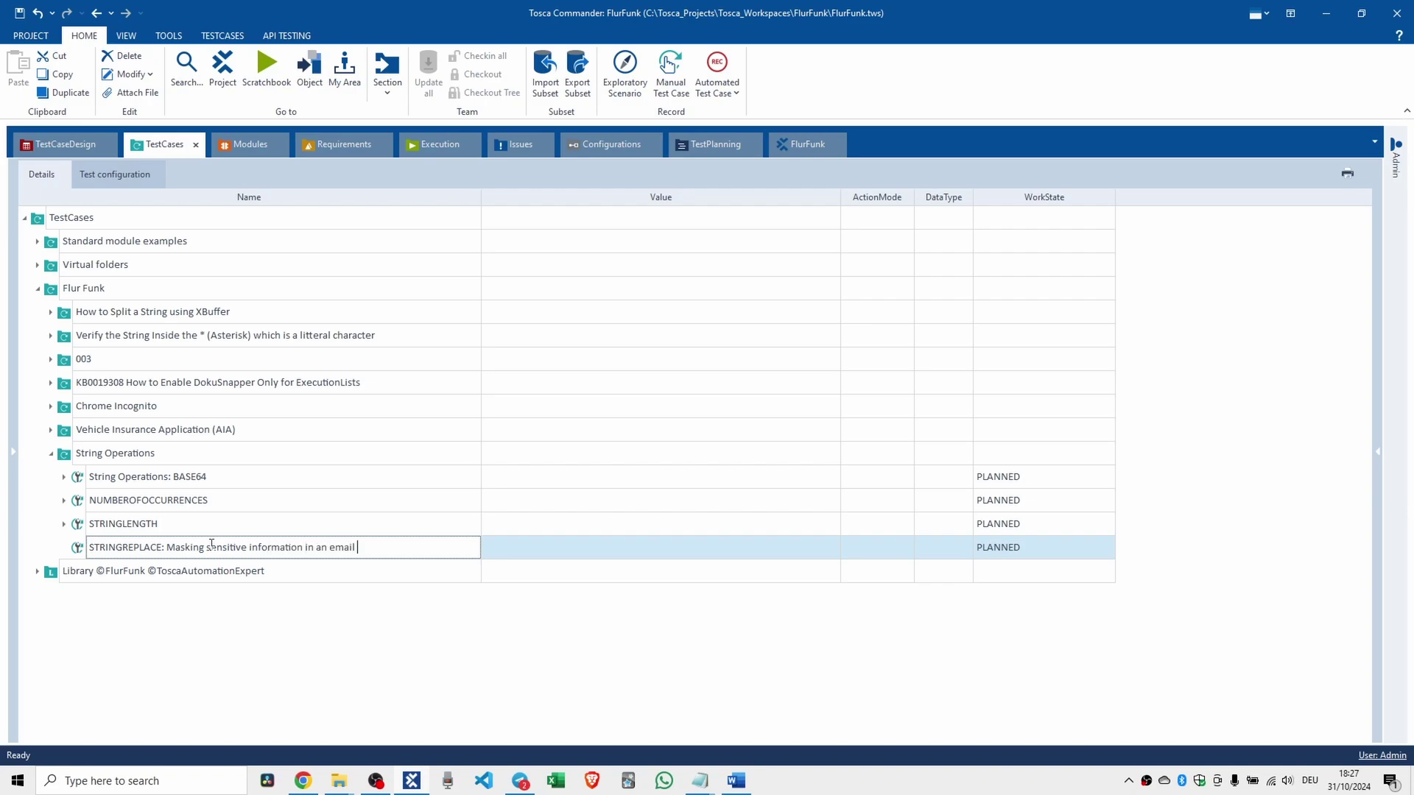
type("address")
key("Return")
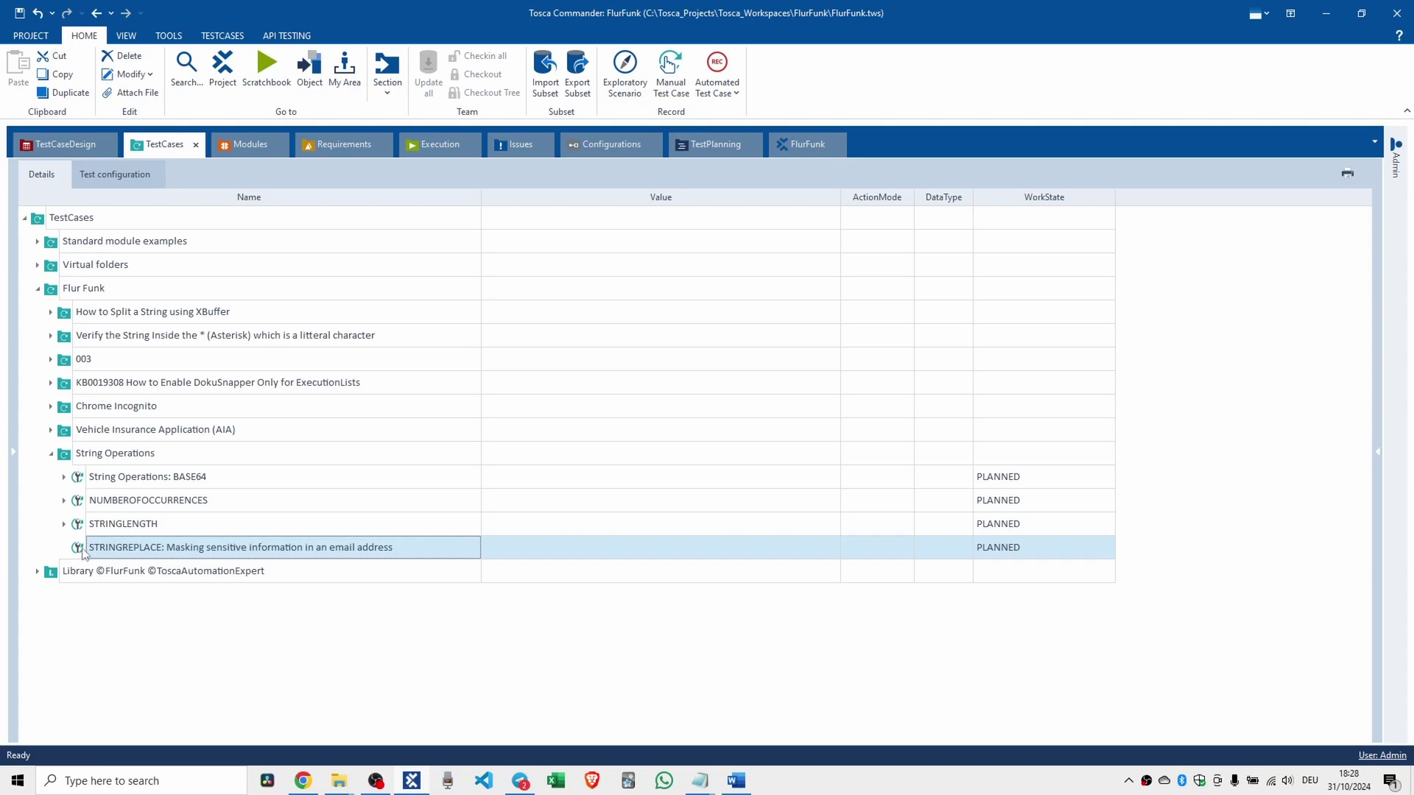
Step: Add a TBox Set Buffer test step to the STRINGREPLACE test case
key("ctrl+t")
type("t")
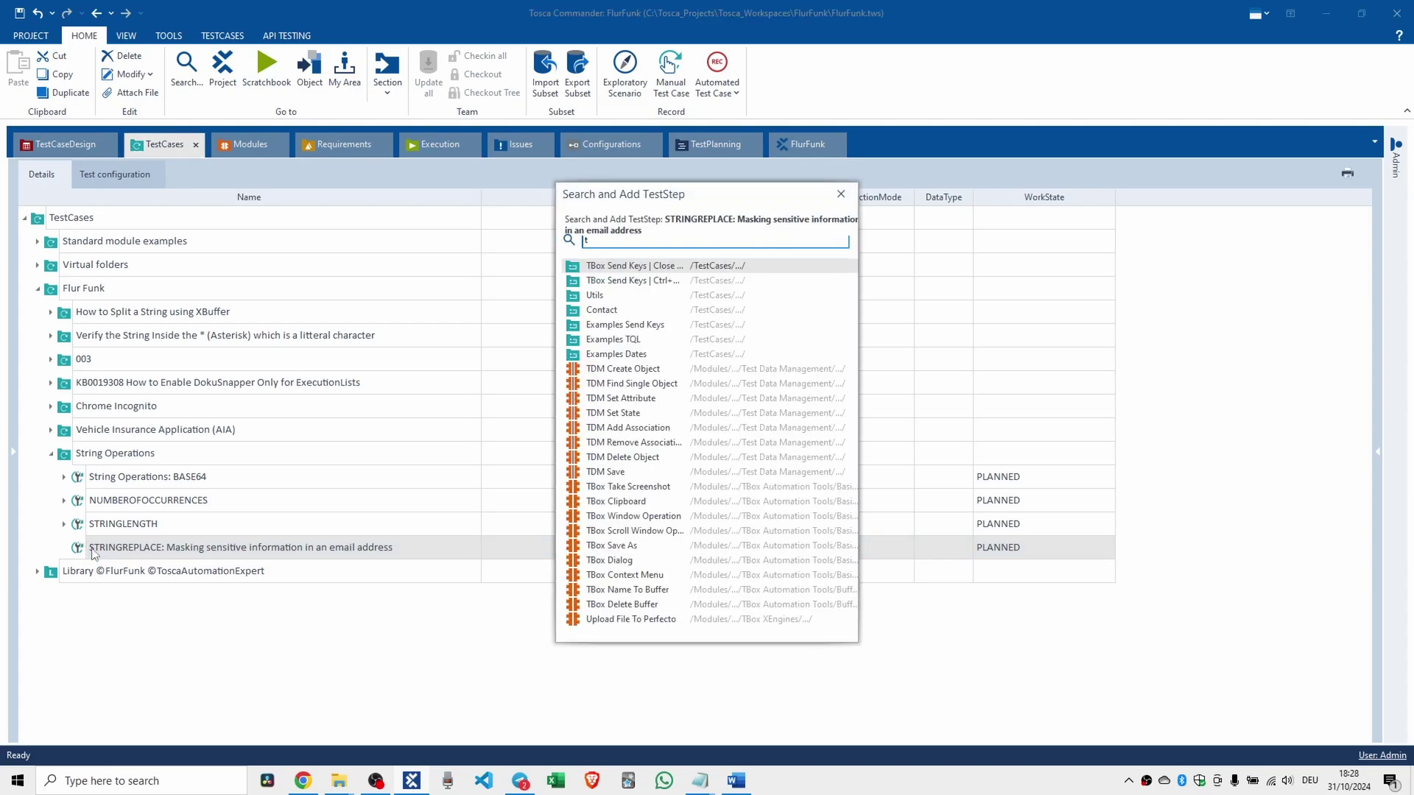
type("box set ")
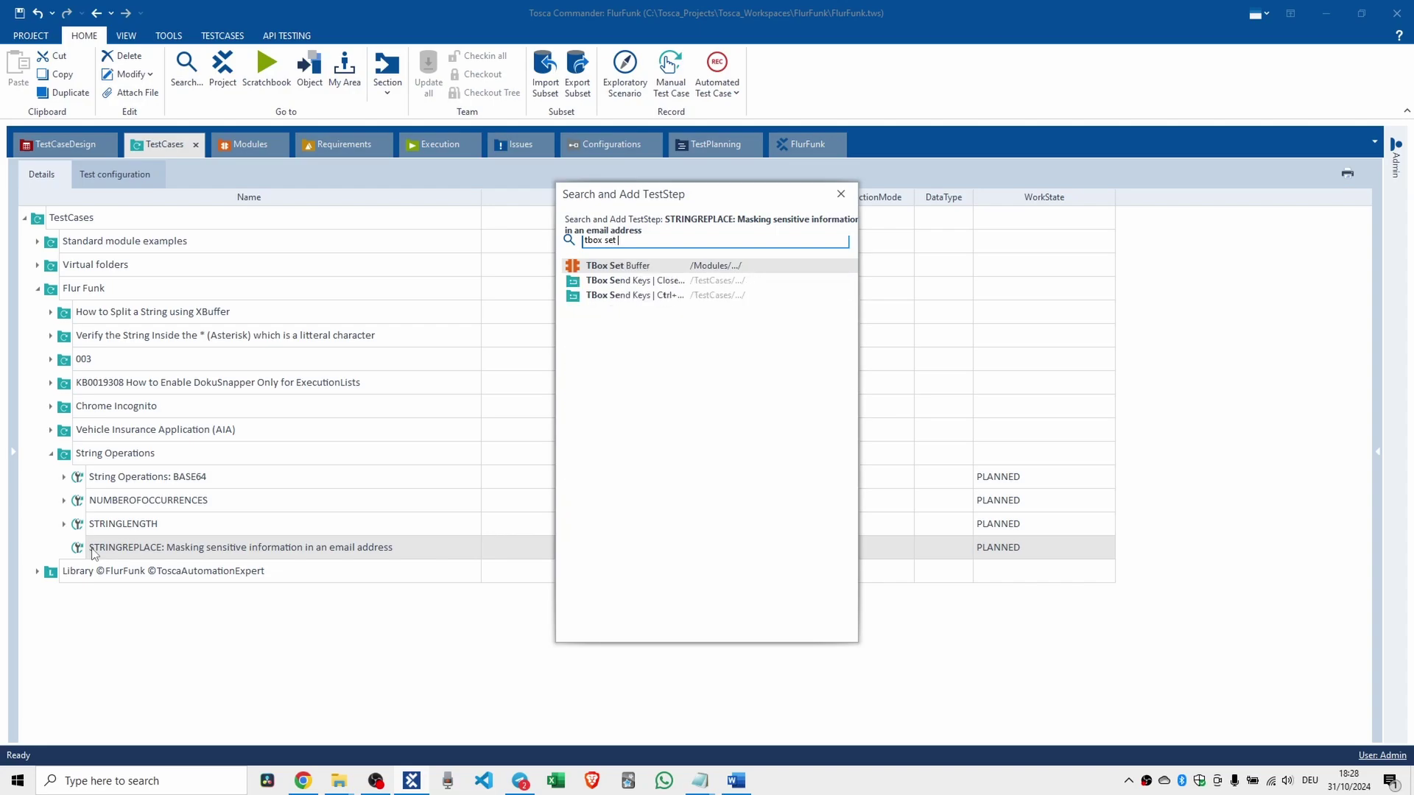
type("buffer")
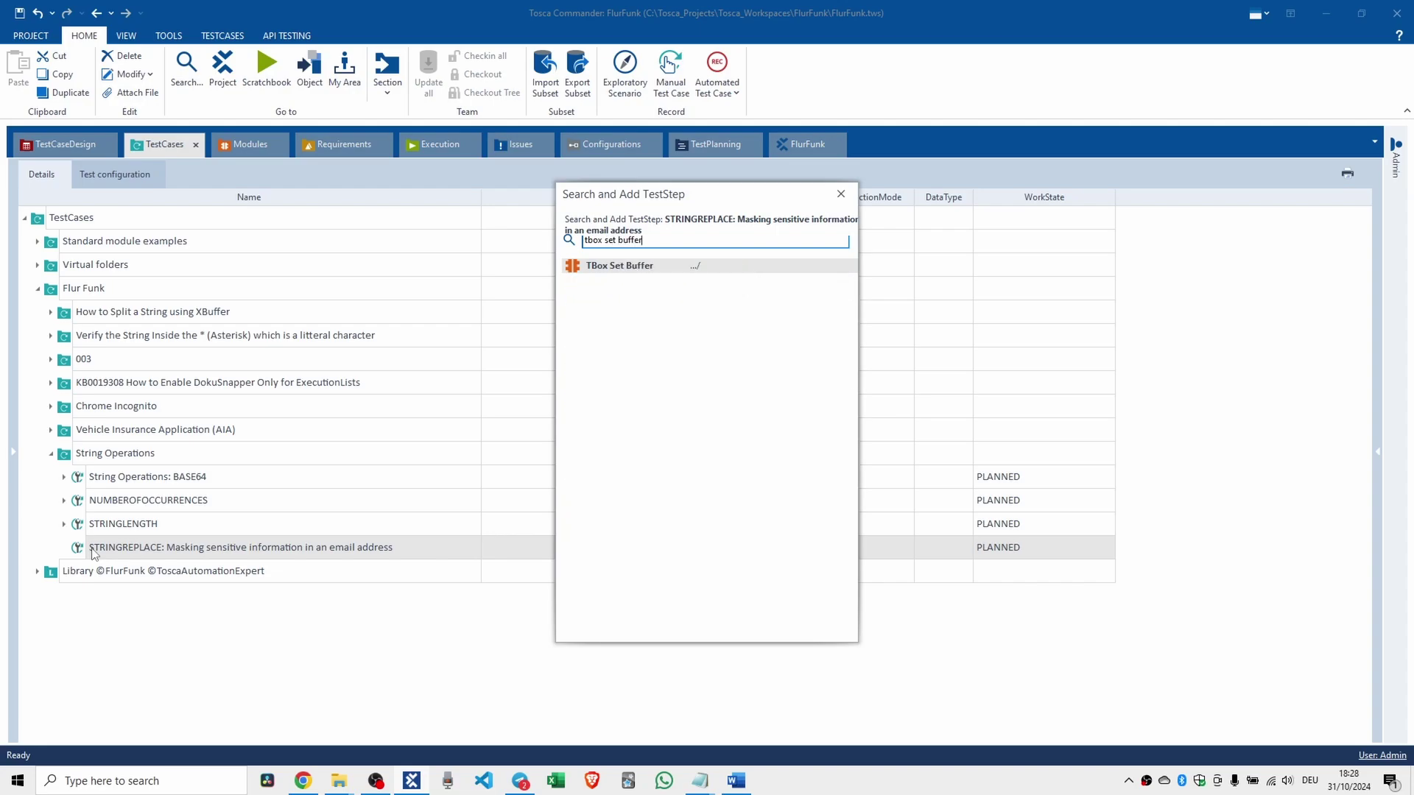
key("Return")
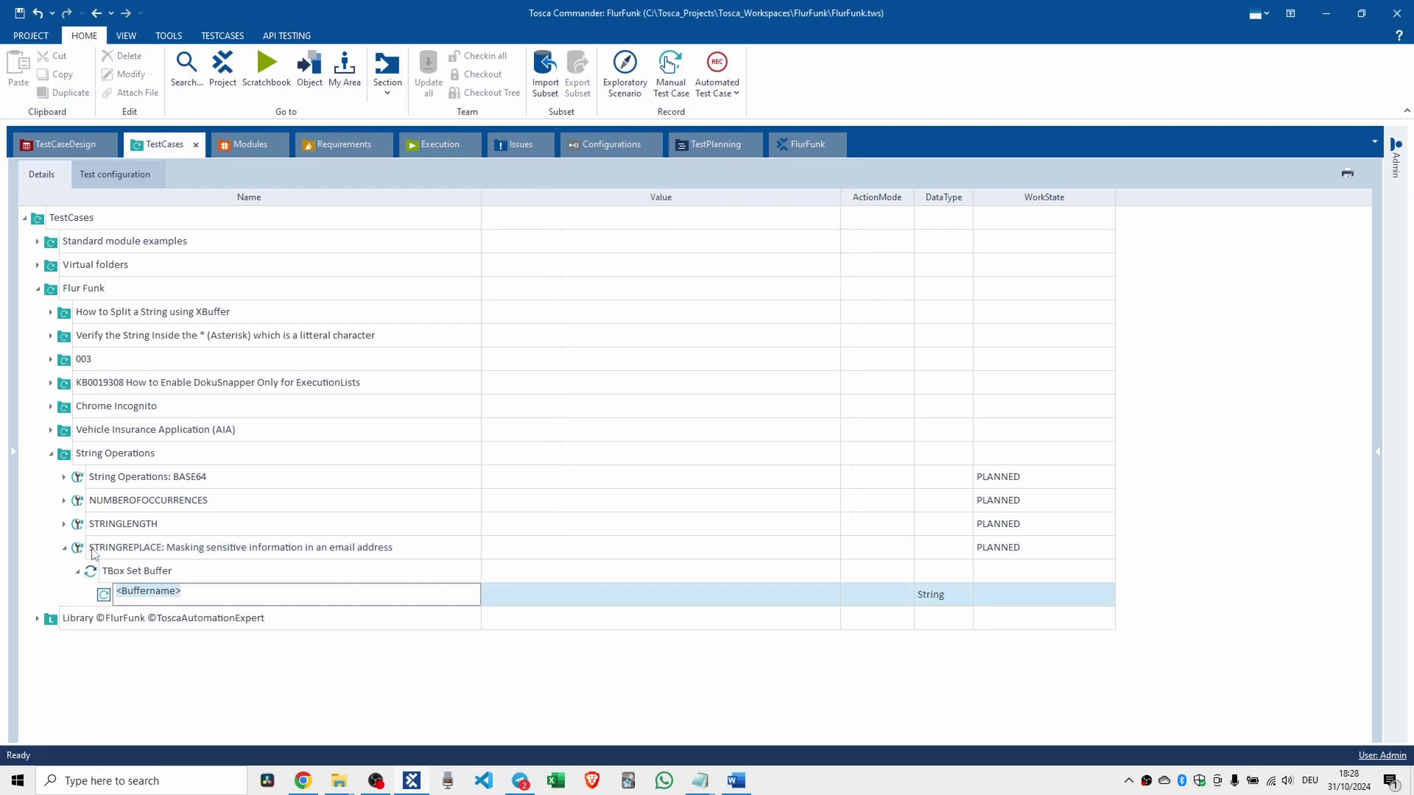
Step: Create two buffers named Email and MaskedEmail in the TBox Set Buffer step
type("Email")
key("Return")
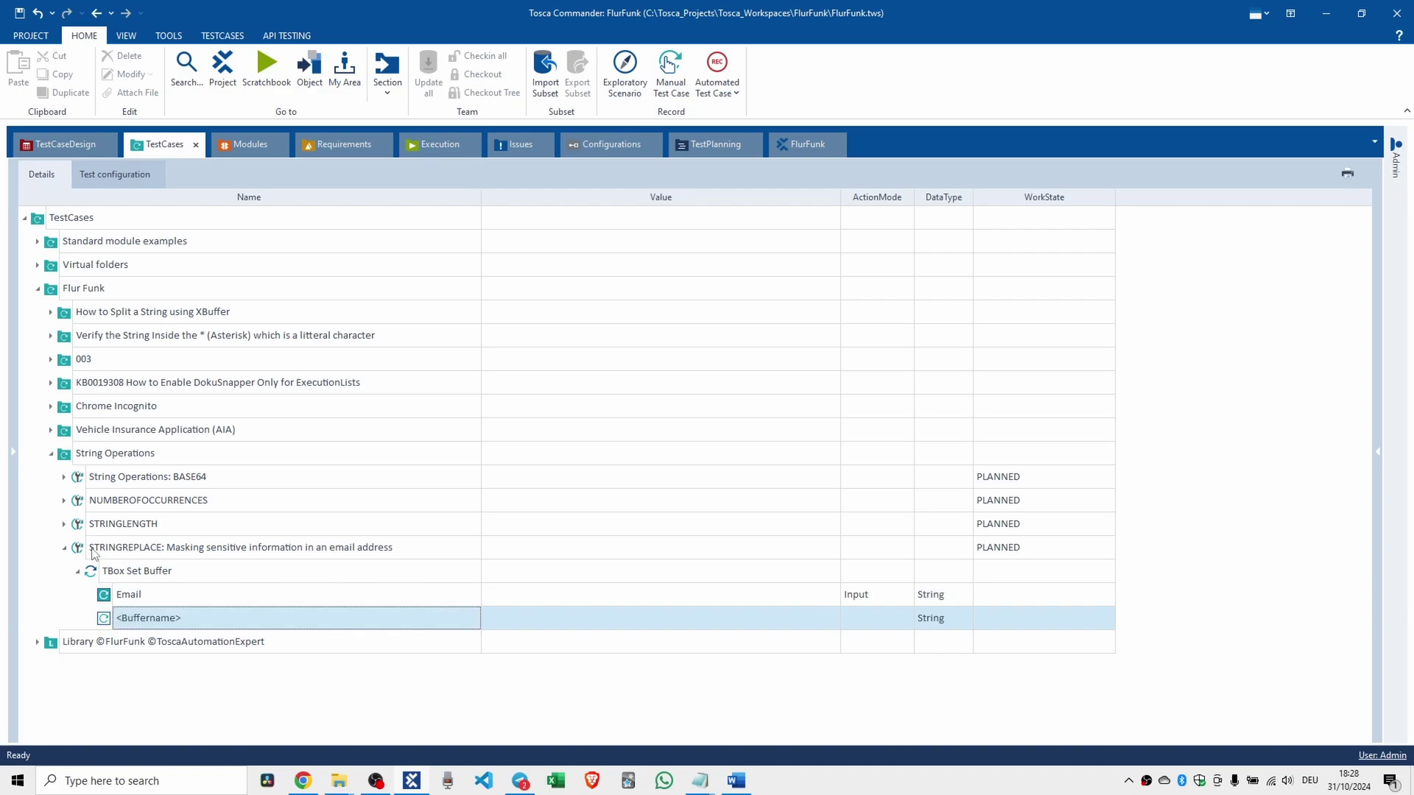
type("Ma")
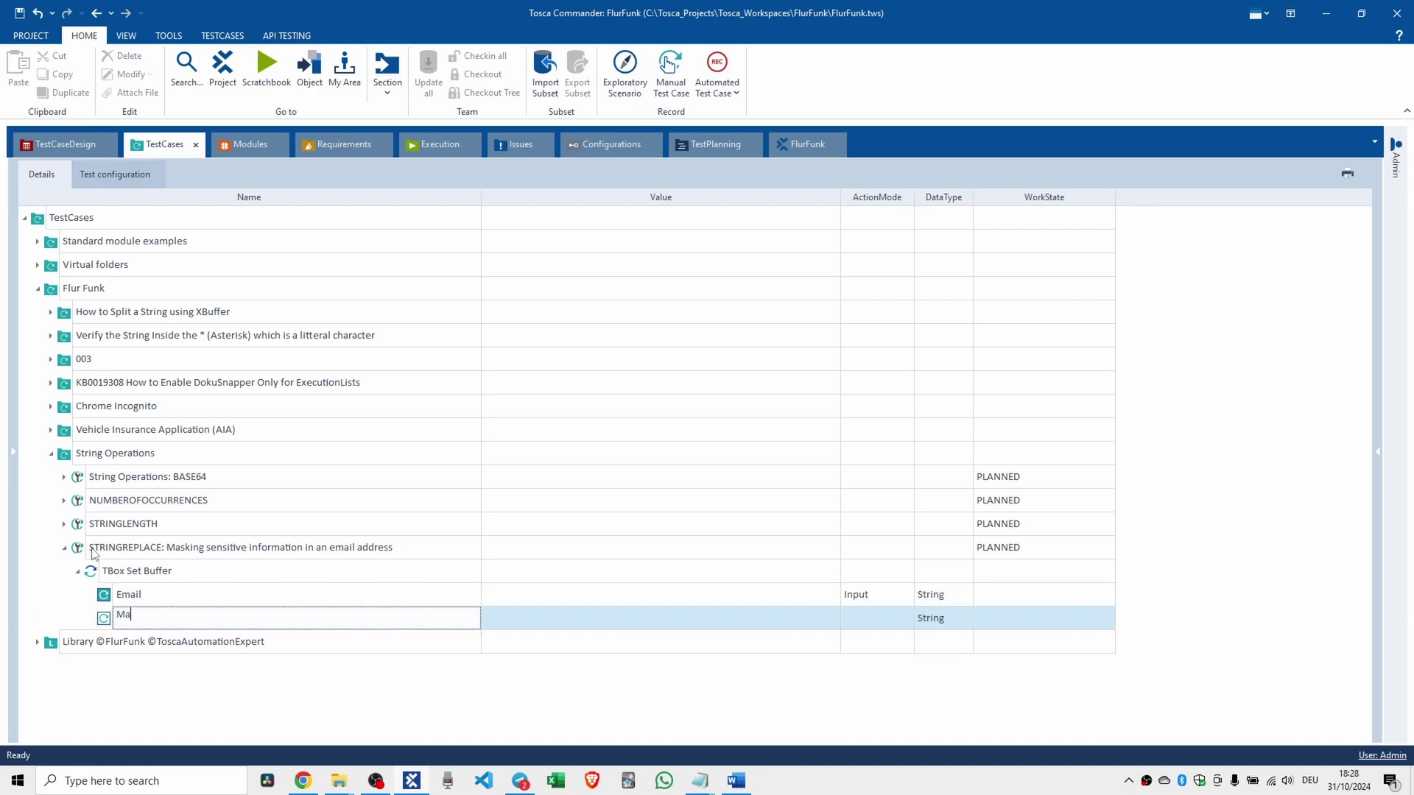
type("skedEmail")
key("Return")
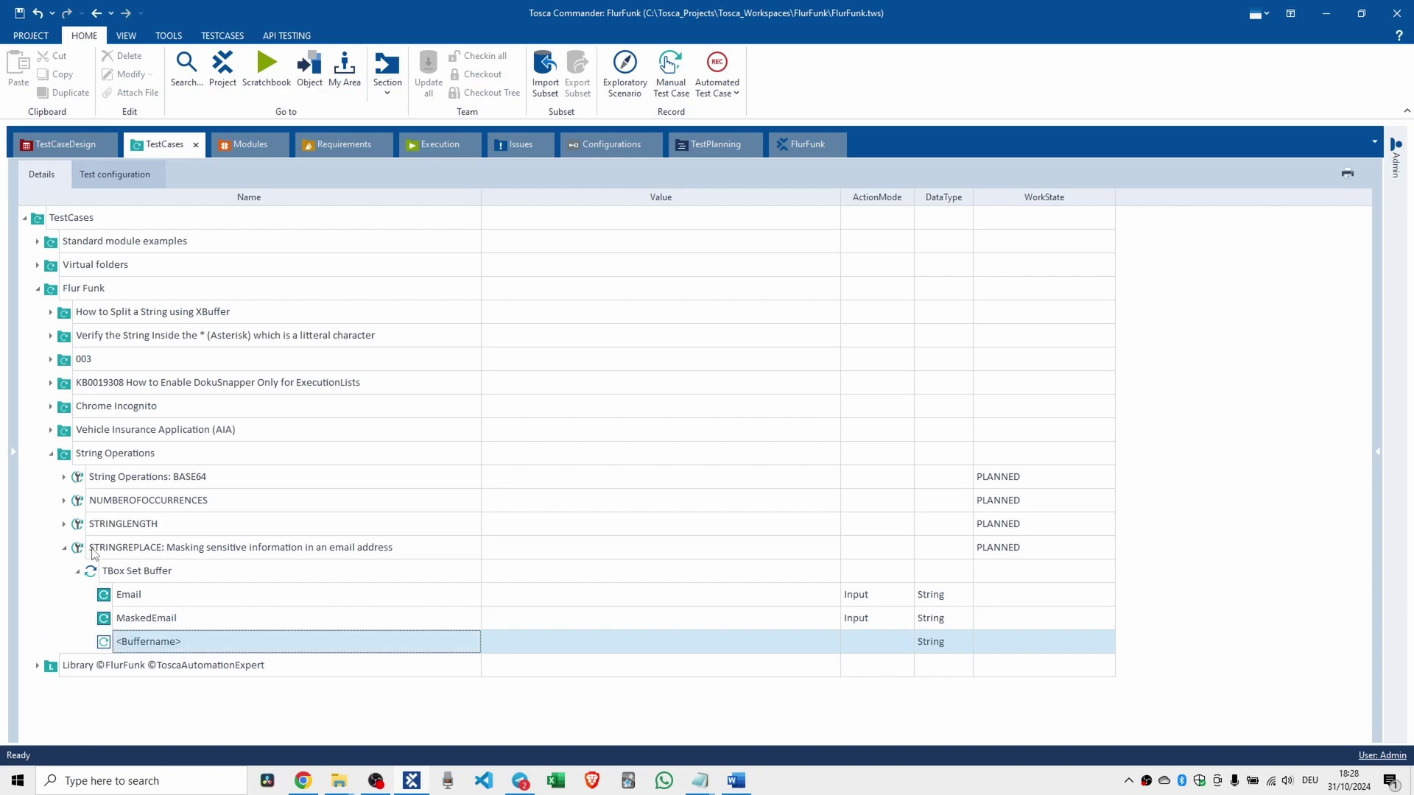
Step: Add a second MaskedEmail buffer row and set its action mode to Verify
type("MaskedEmail")
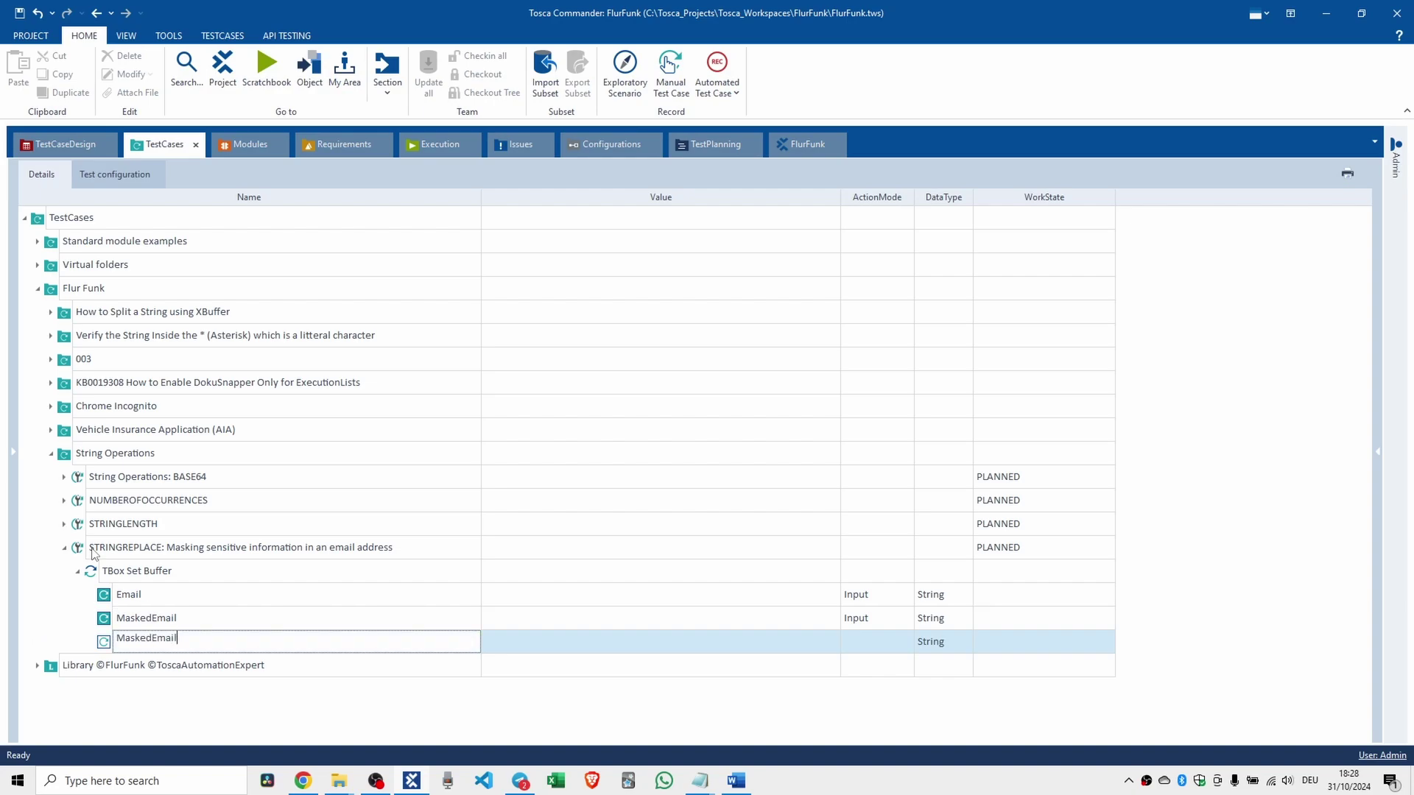
key("Return")
left_click(847, 641)
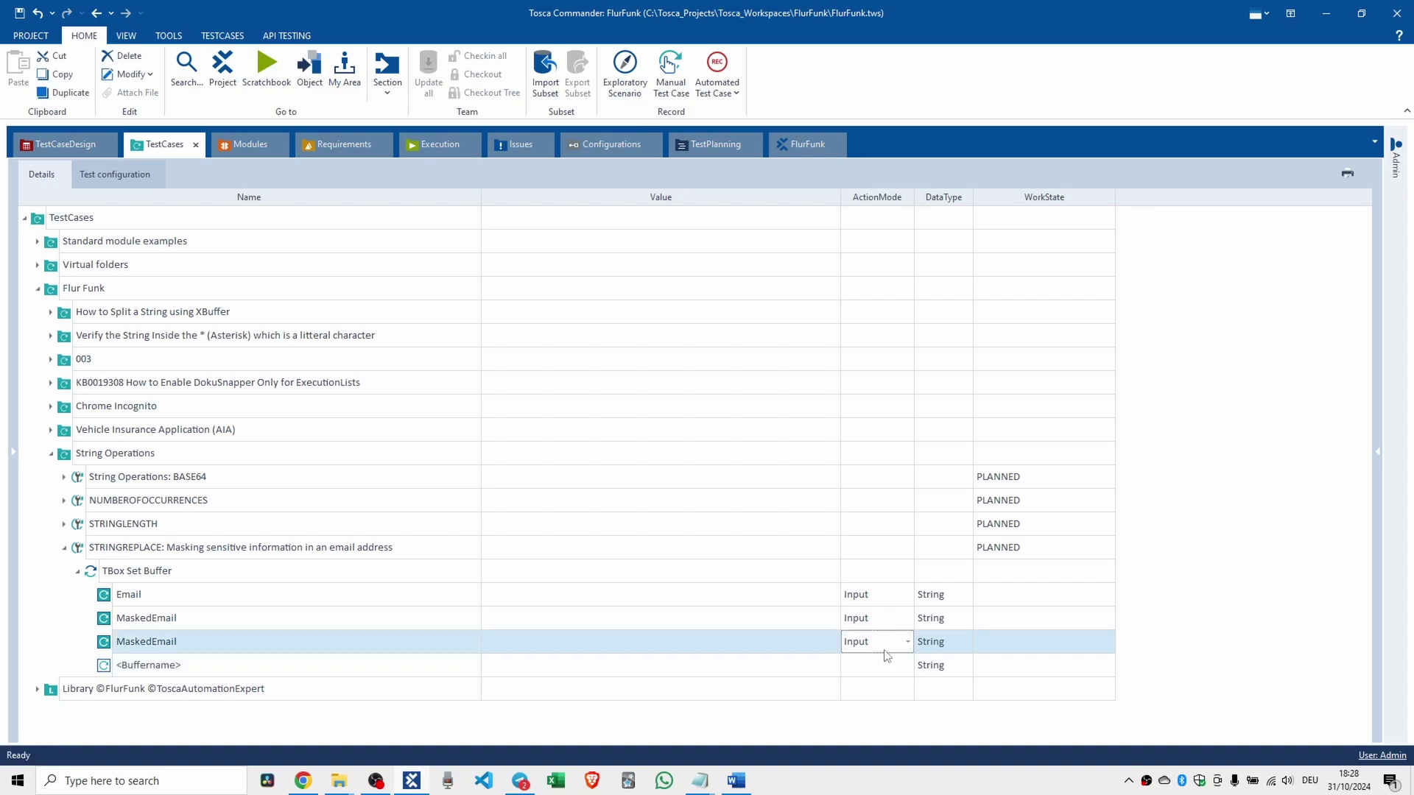
type("Verify")
Step: Enter the sample email address as the value of the Email buffer
left_click(518, 599)
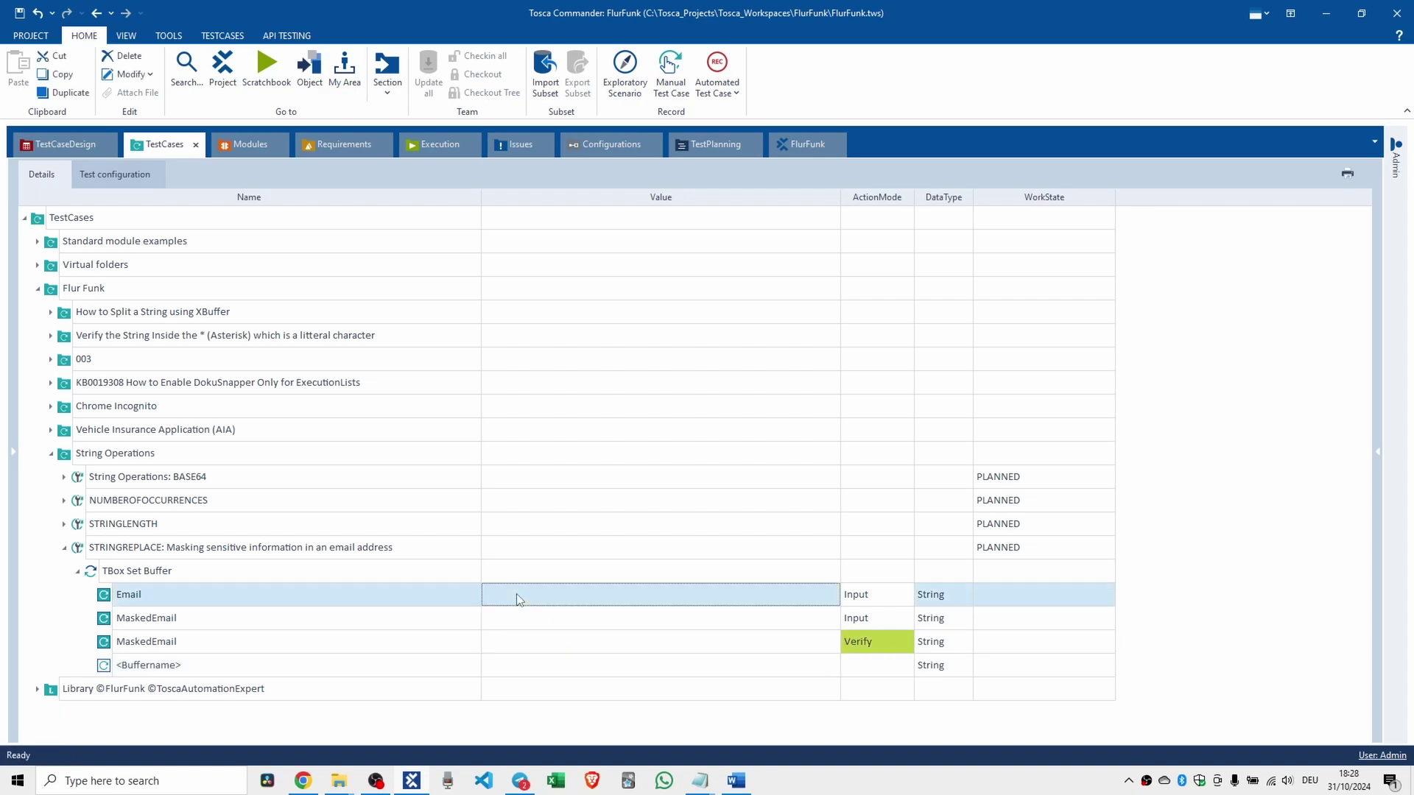
left_click(518, 599)
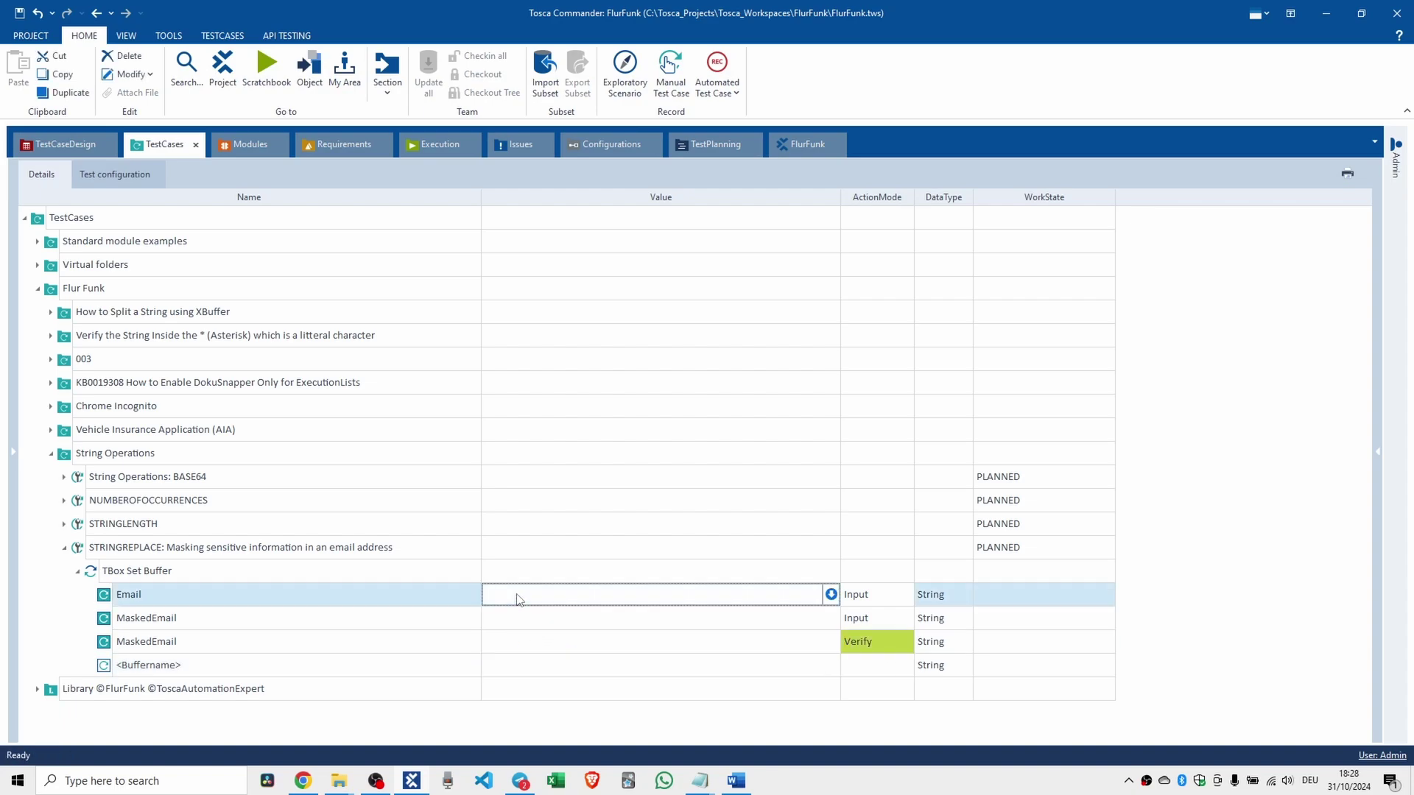
type("john.doe")
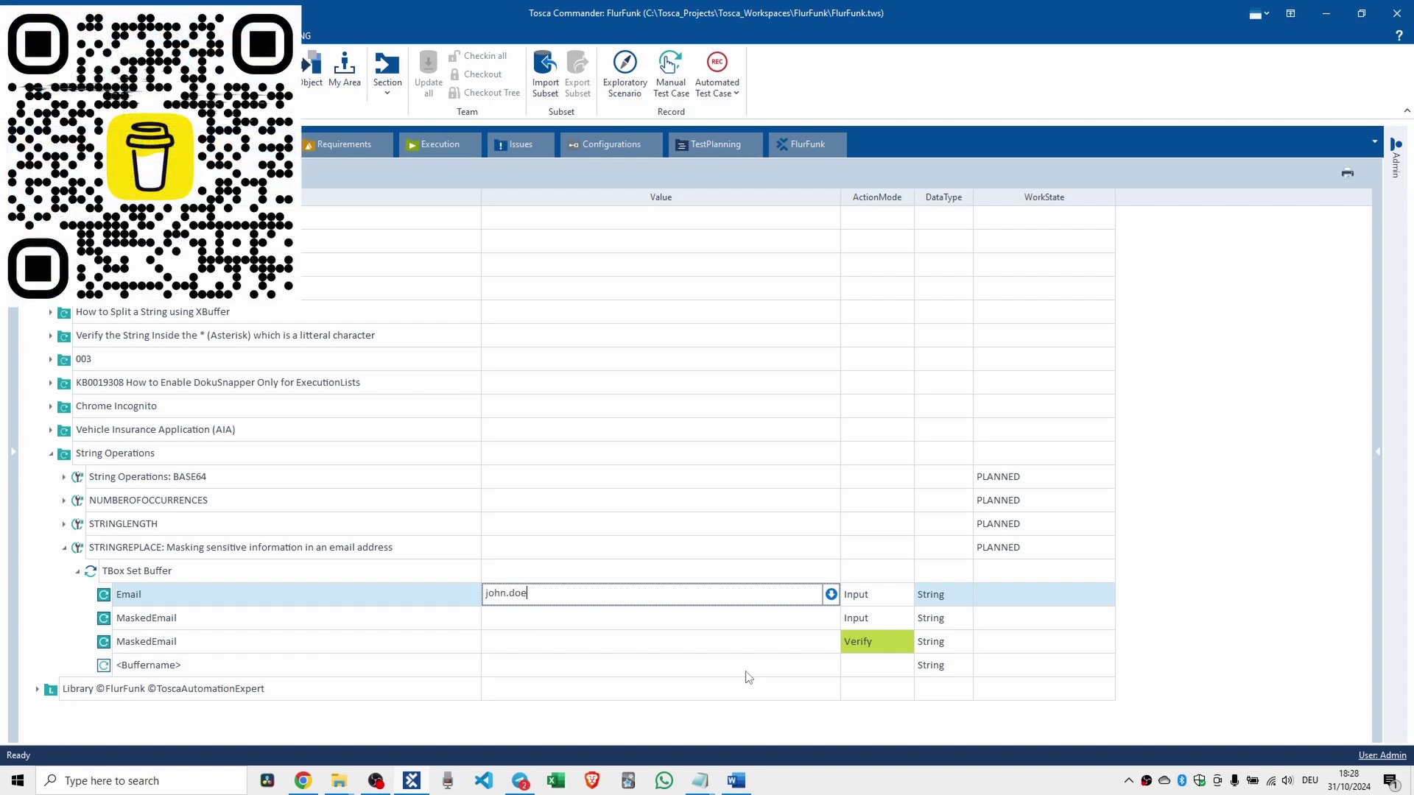
type("@example.com")
key("Return")
Step: Set the MaskedEmail input to a STRINGREPLACE expression on {B[Email]} that replaces the address's username after its first letter with ***
type("{")
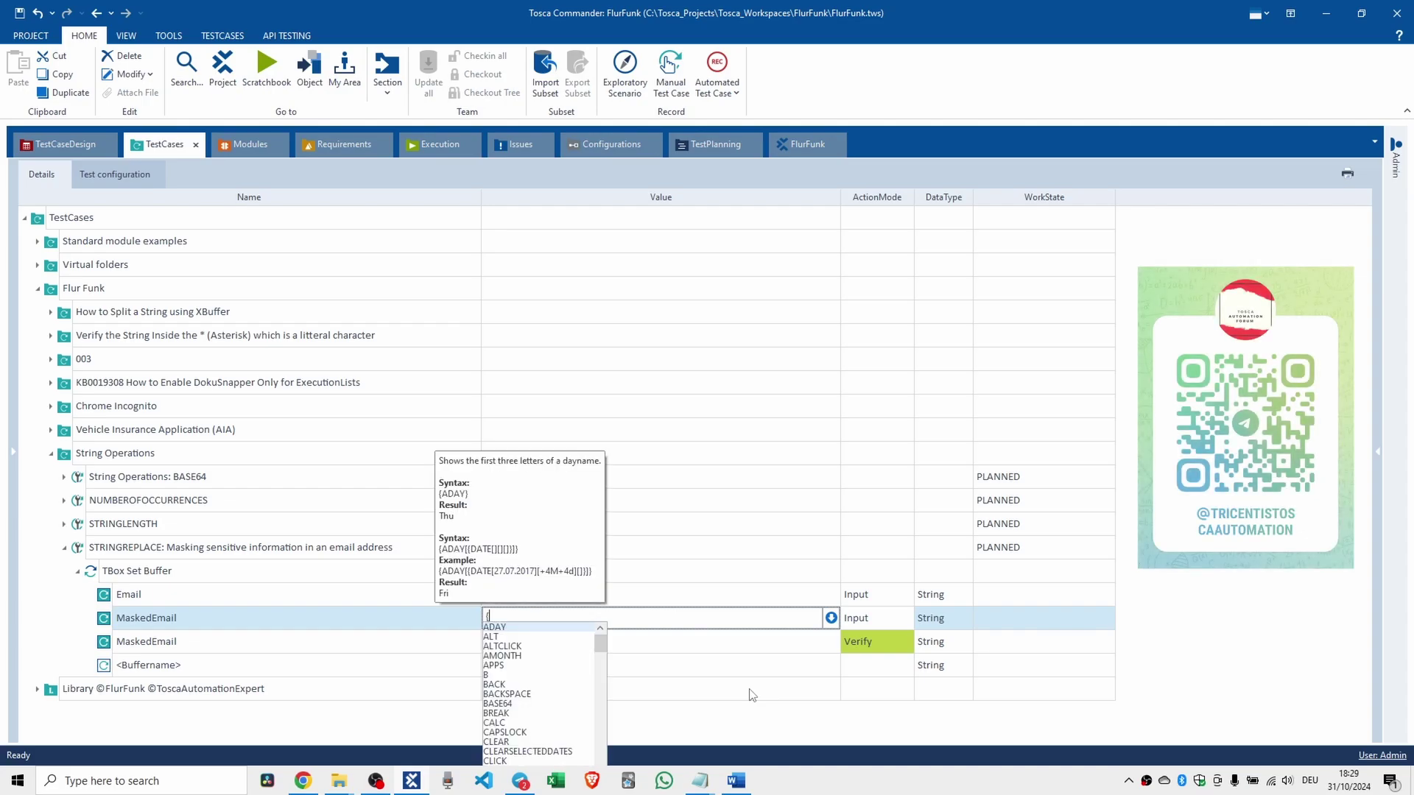
type("STRING")
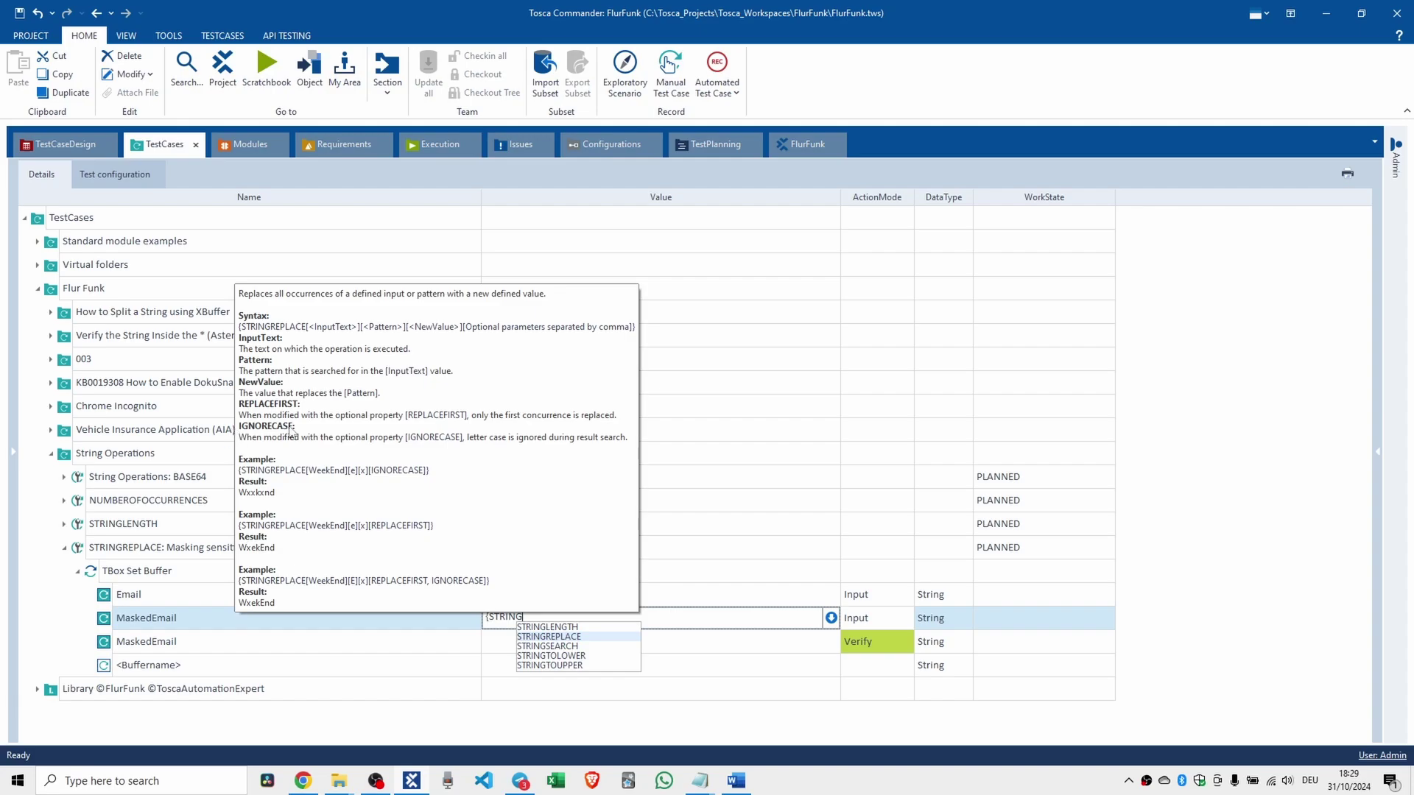
left_click(575, 636)
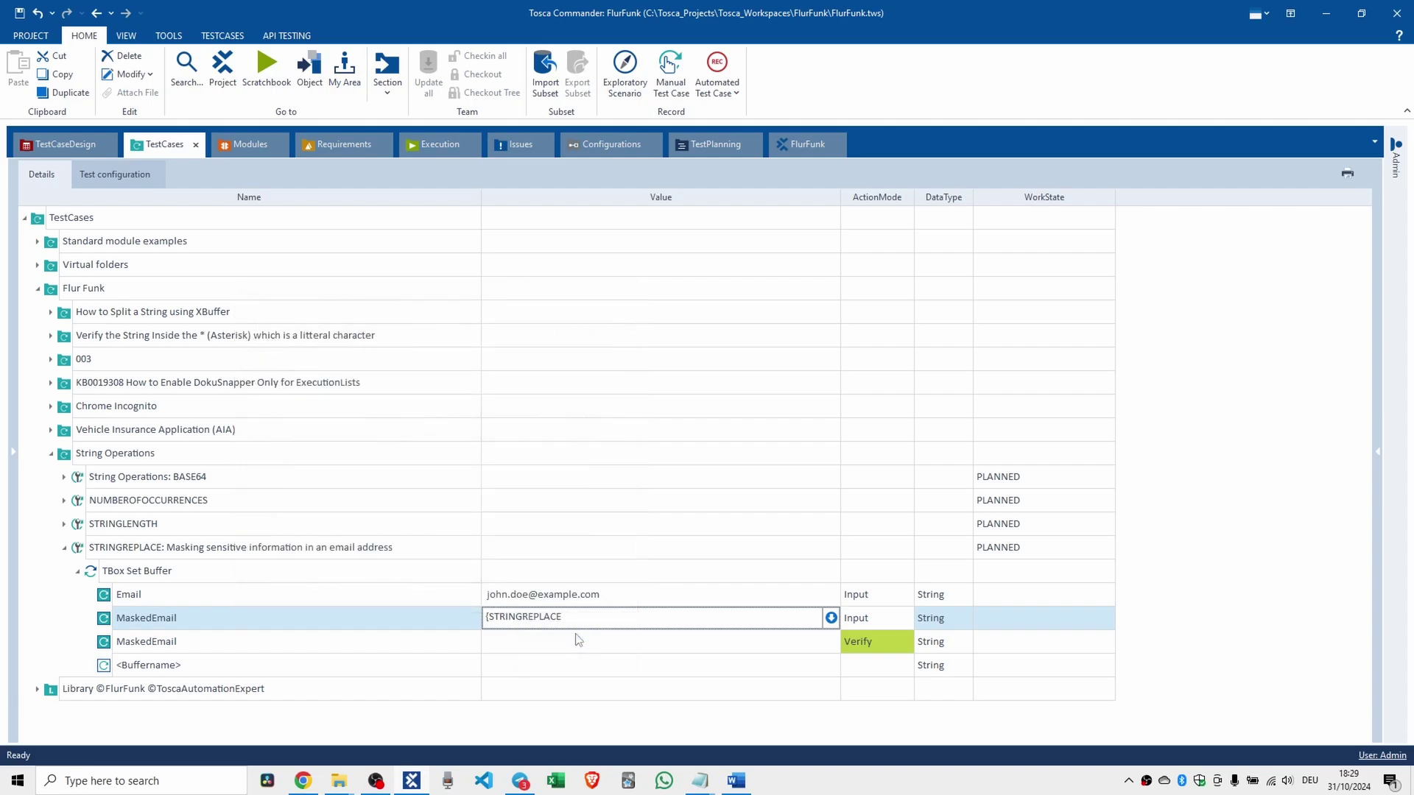
type("[{")
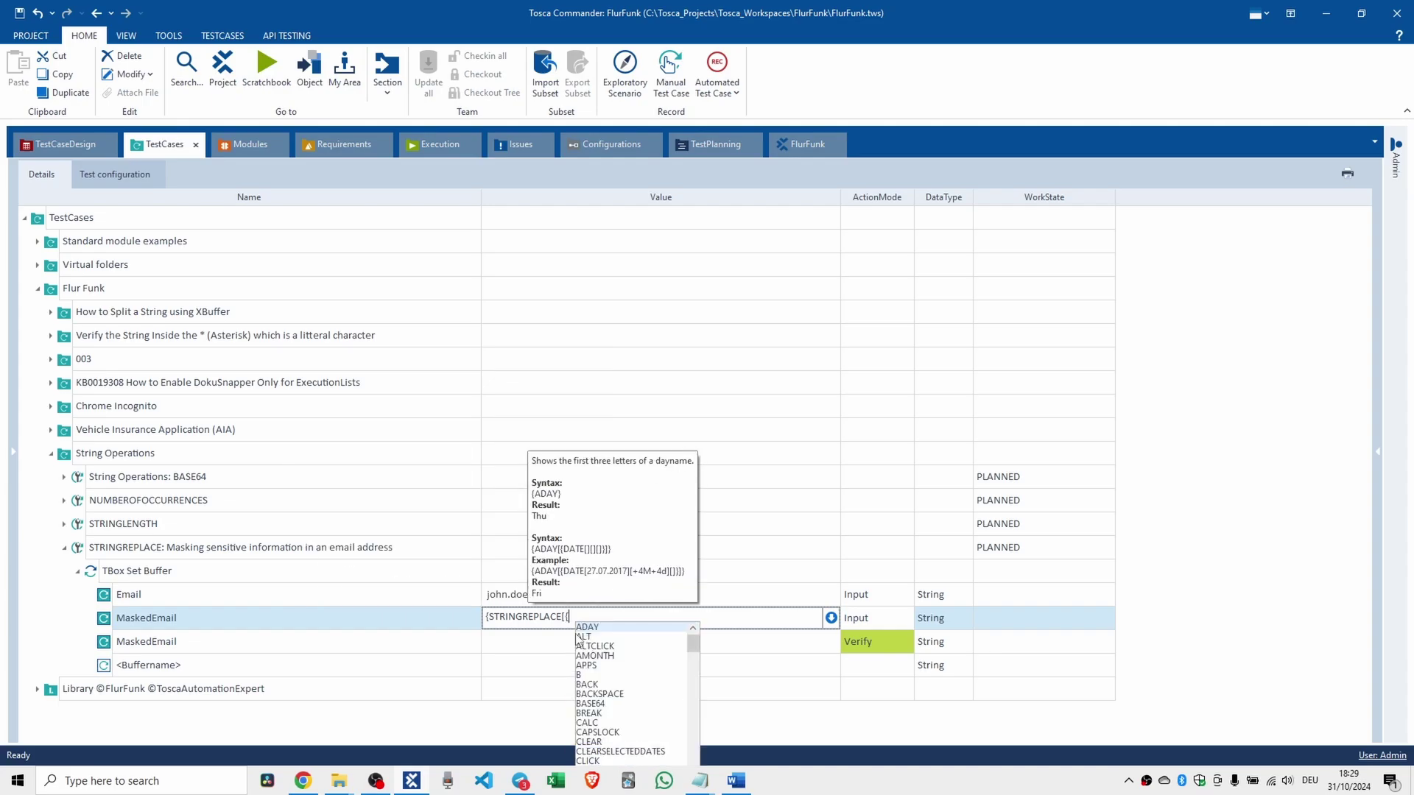
type("B")
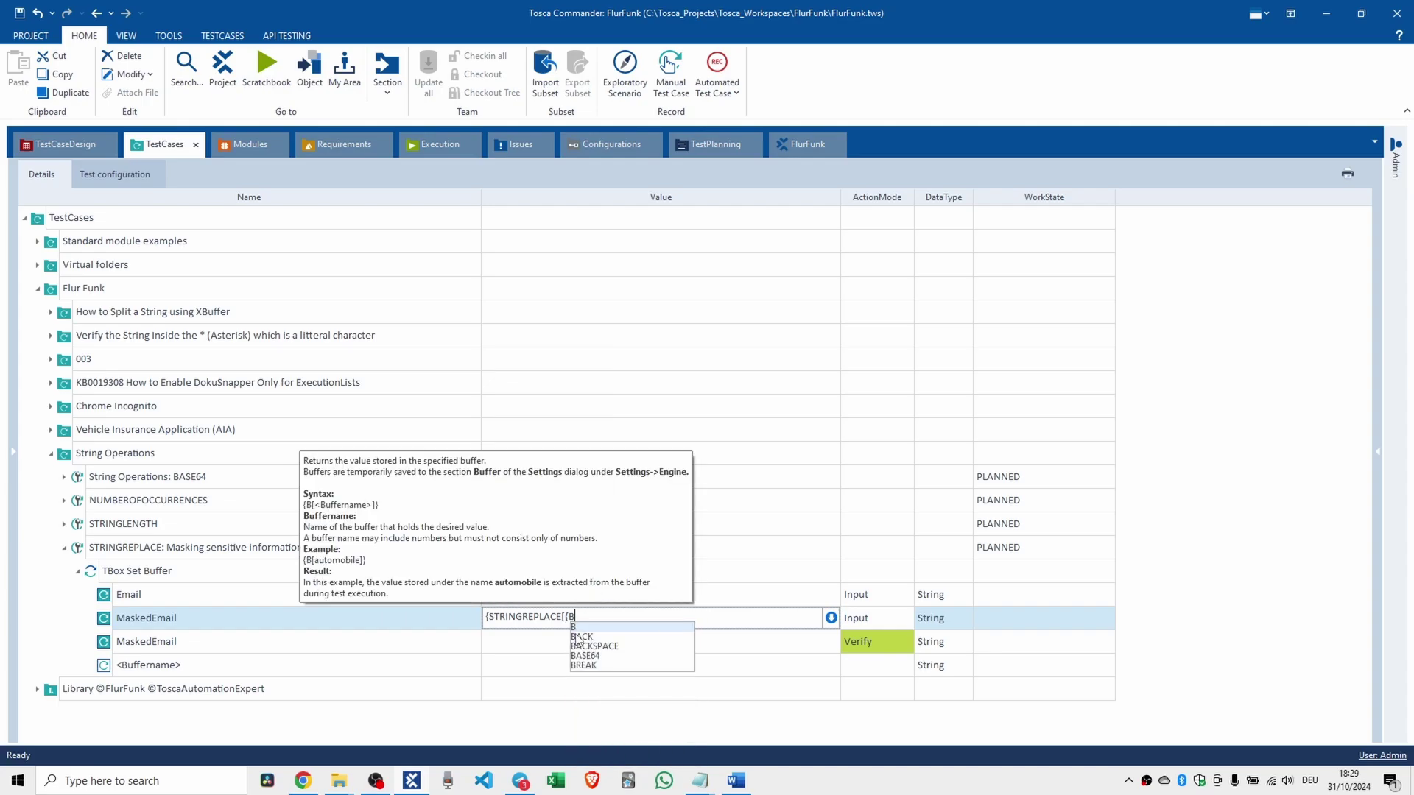
type("[")
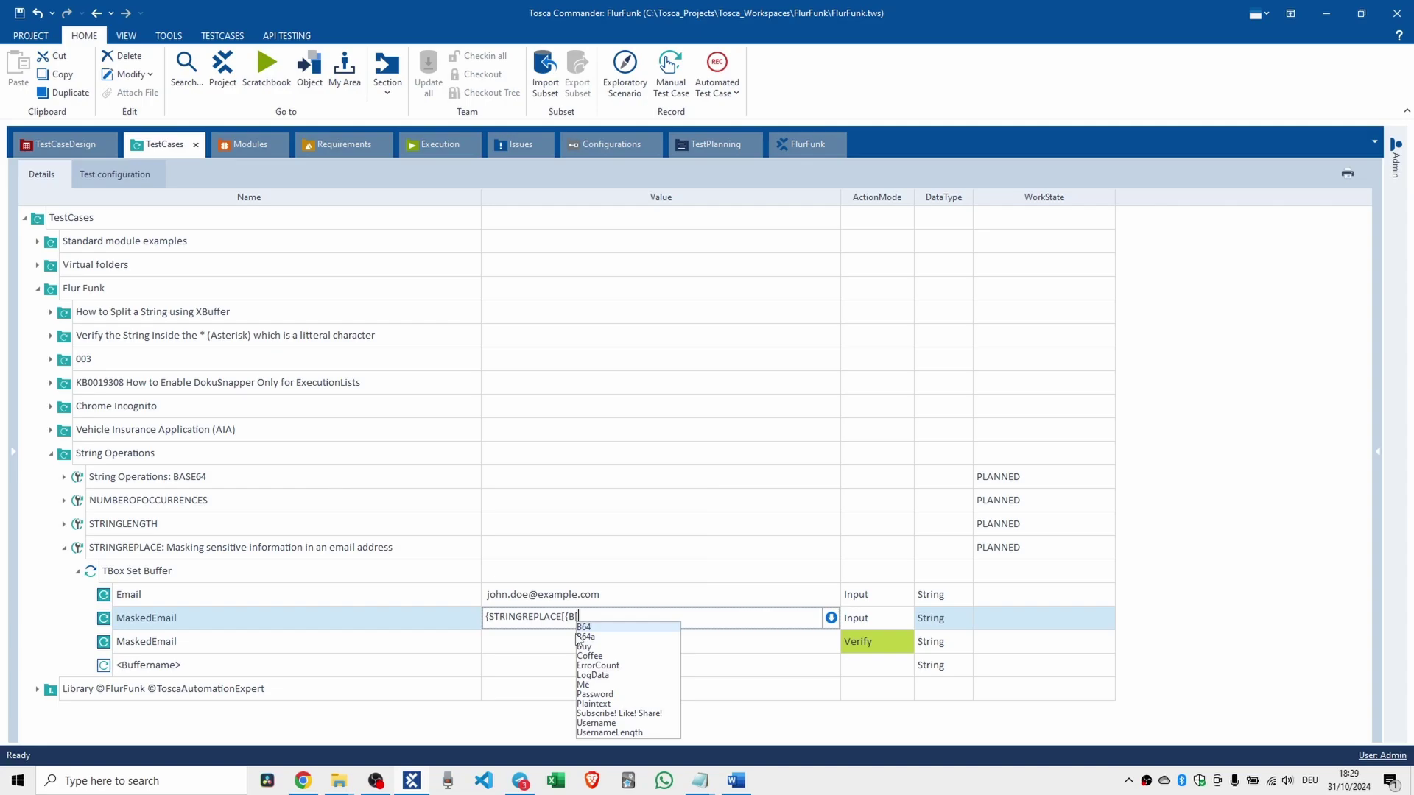
type("Email")
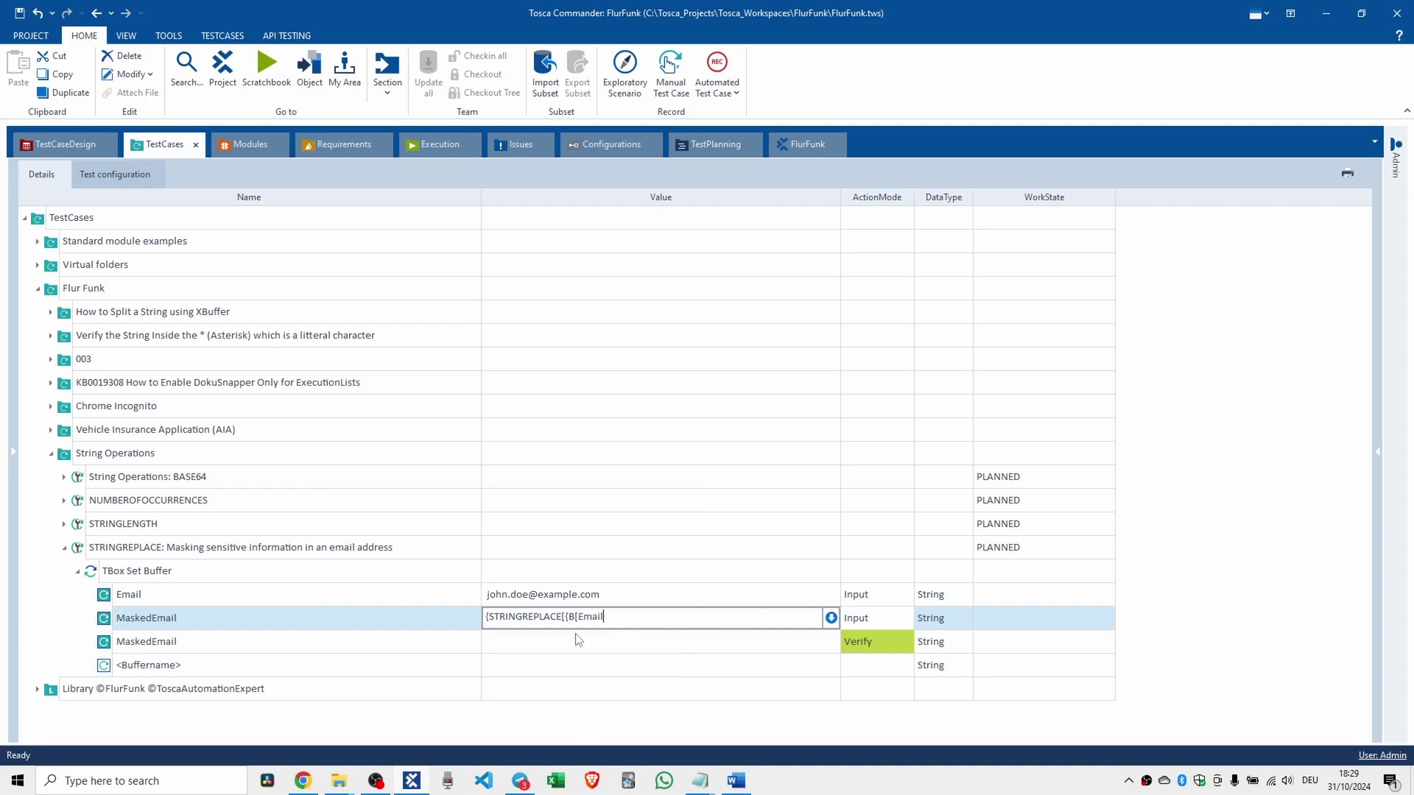
type("]}][ohn.doe][***]}")
Step: Enter the expected masked address in the MaskedEmail Verify row: the first letter, *** and the example.com domain
left_click(578, 639)
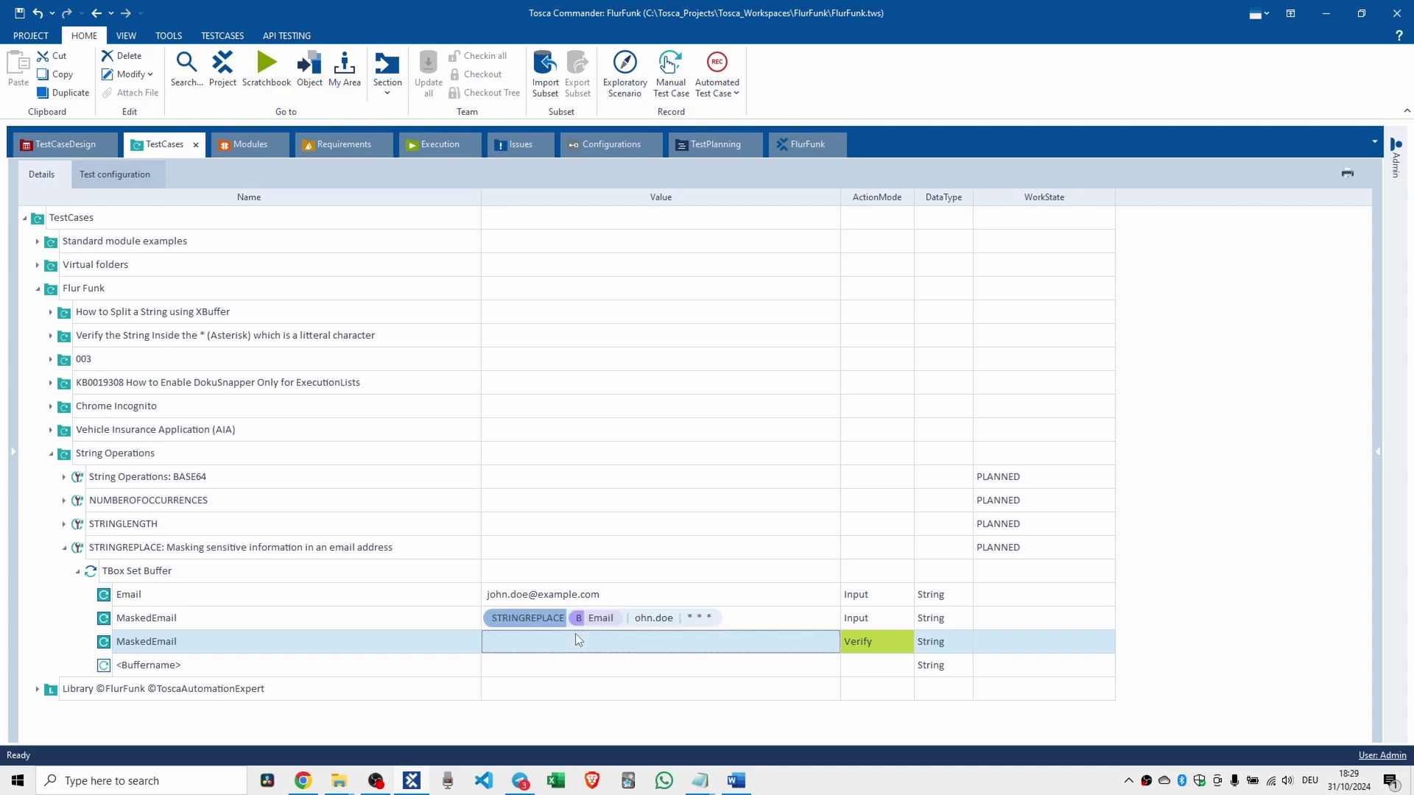
left_click(514, 647)
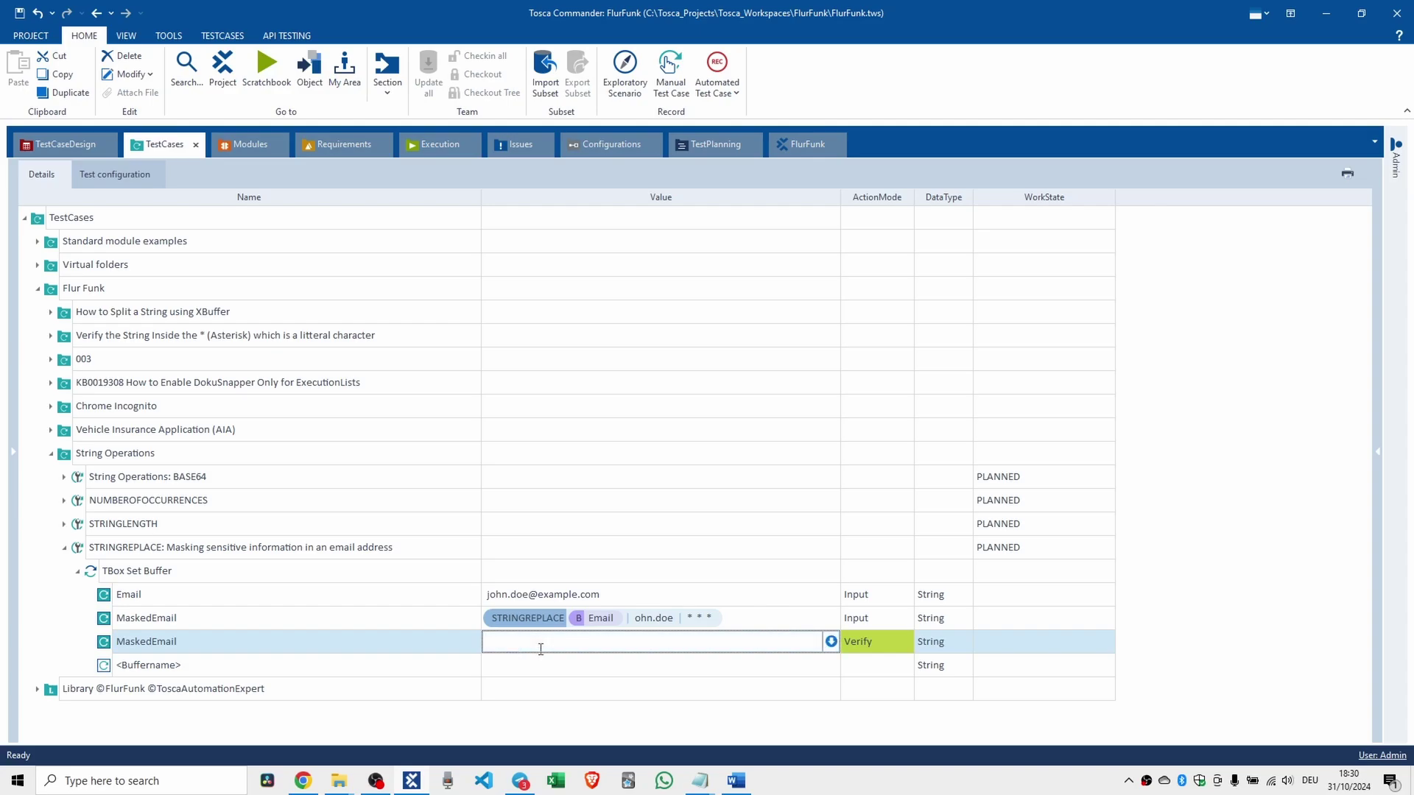
type("j***@example.com")
key("Return")
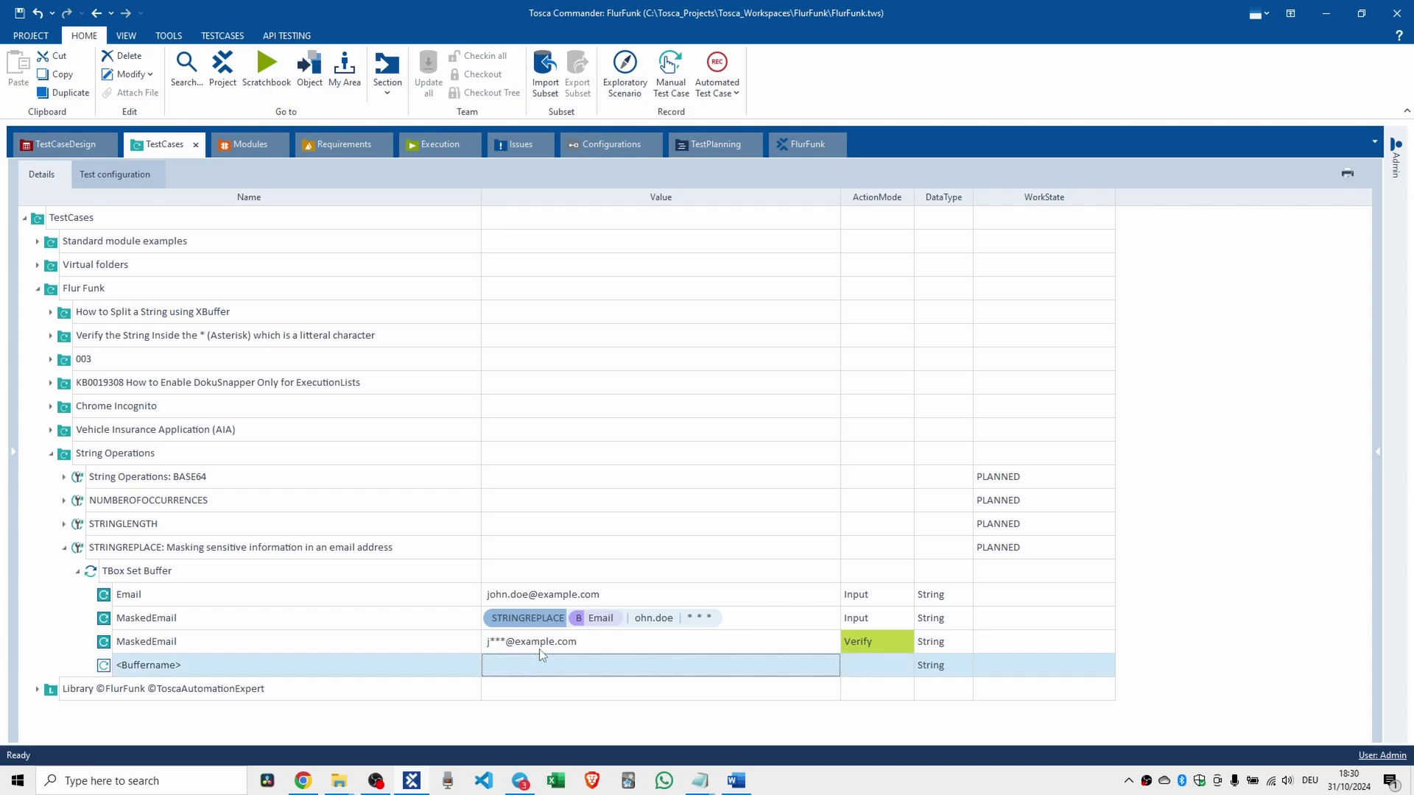
Step: Run the TBox Set Buffer step in the ScratchBook, expand its results in the maximized window and fit the Loginfo column to its content
left_click(100, 572)
key("F6")
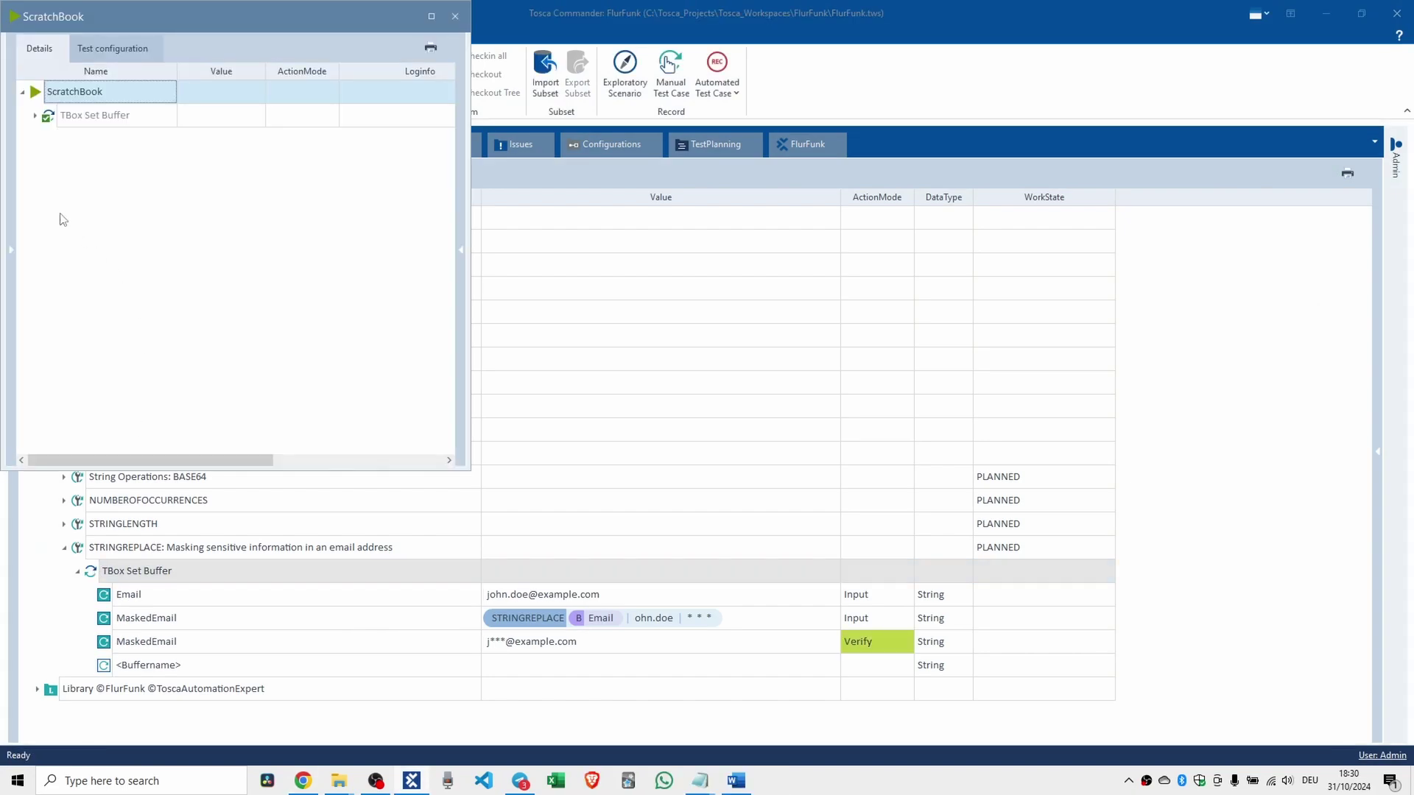
left_click(35, 115)
left_click(431, 17)
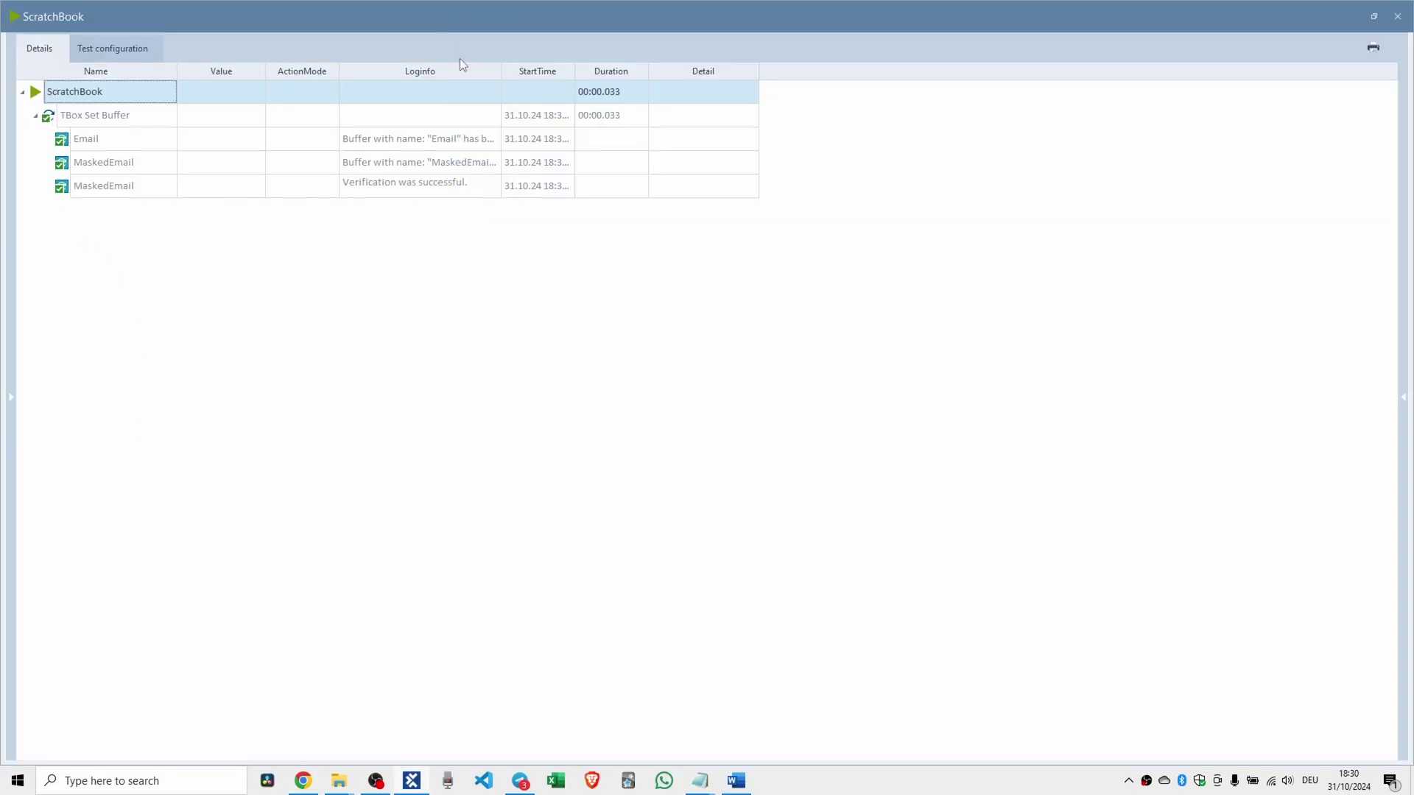
double_click(501, 71)
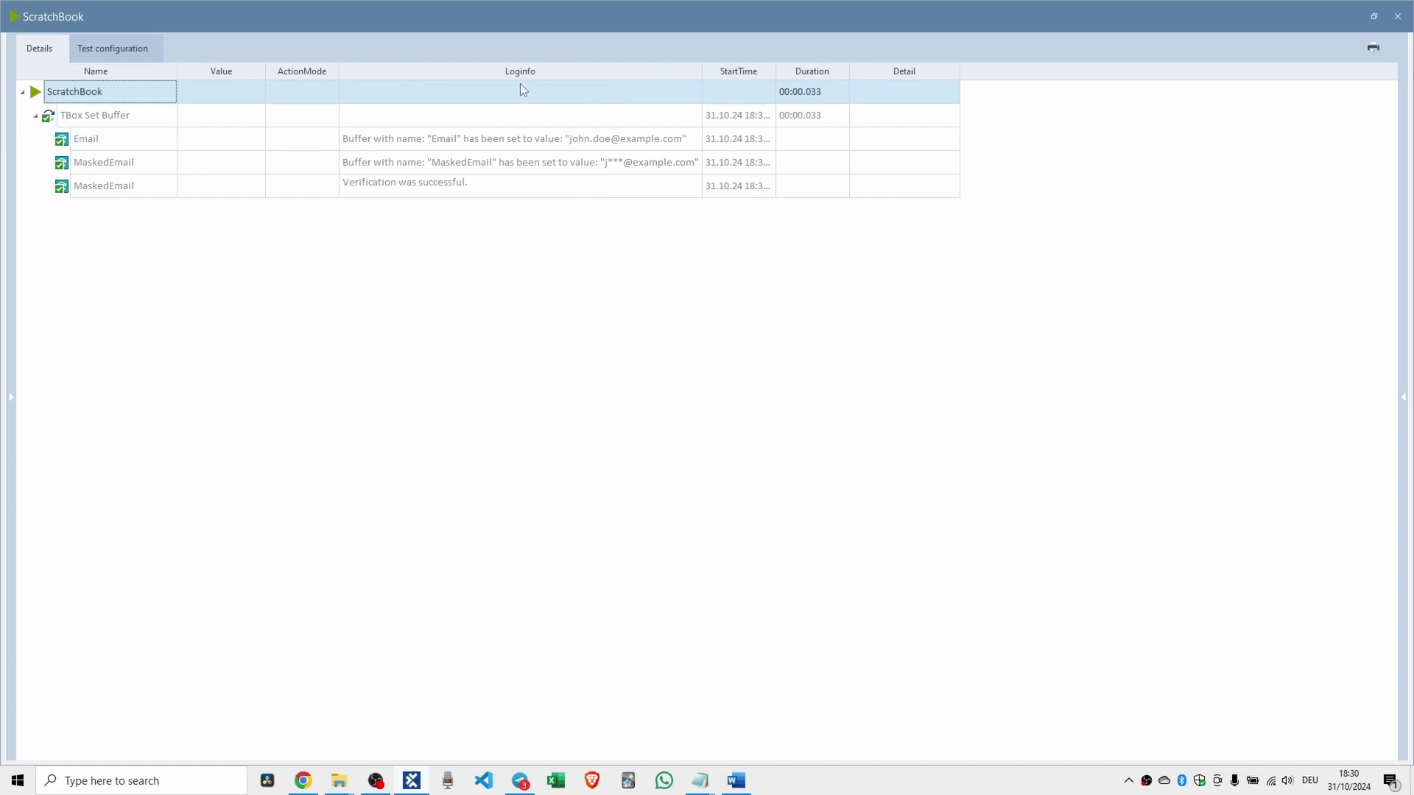
Step: Examine the full log information of the Email, MaskedEmail and MaskedEmail verification results
left_click(670, 142)
left_click(696, 138)
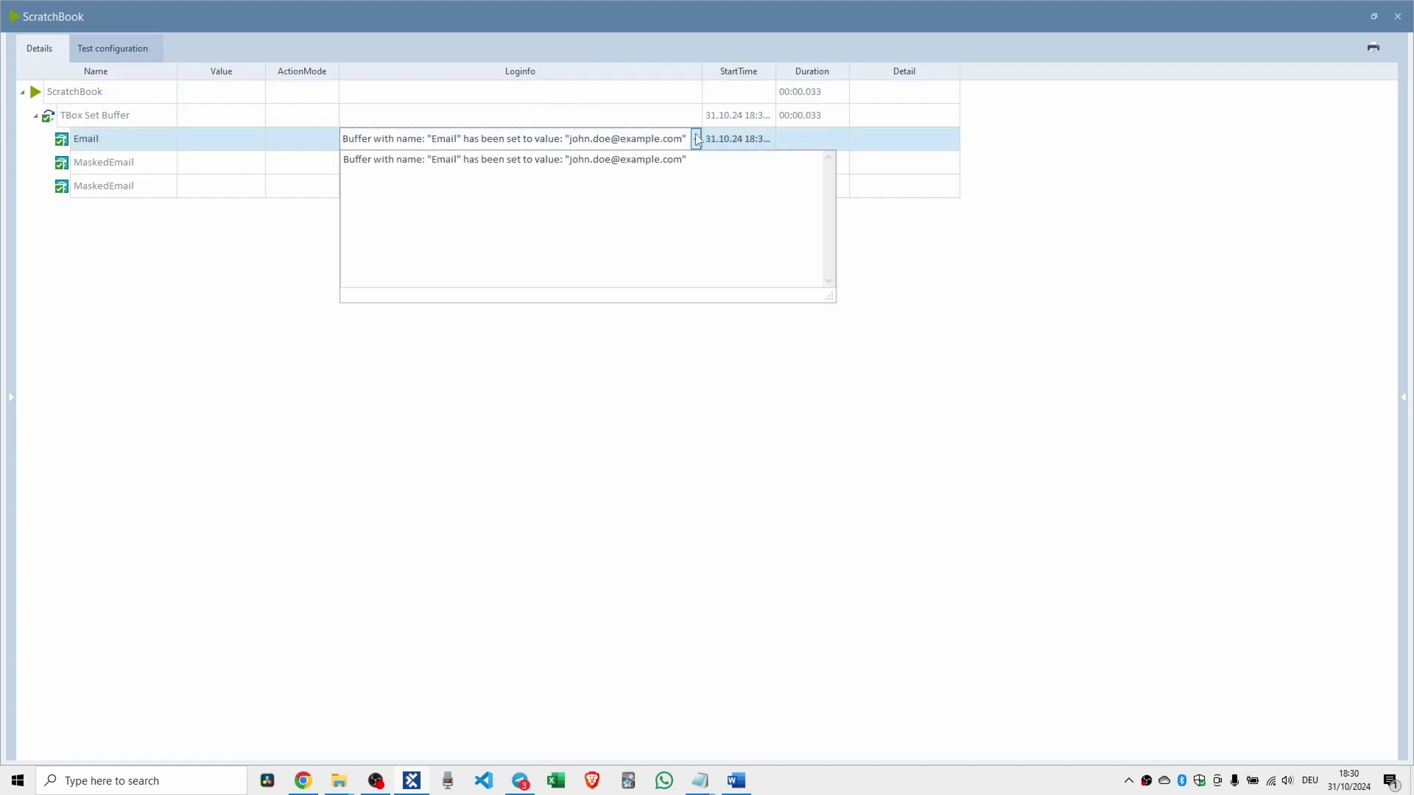
left_click(696, 138)
left_click(696, 162)
left_click(696, 162)
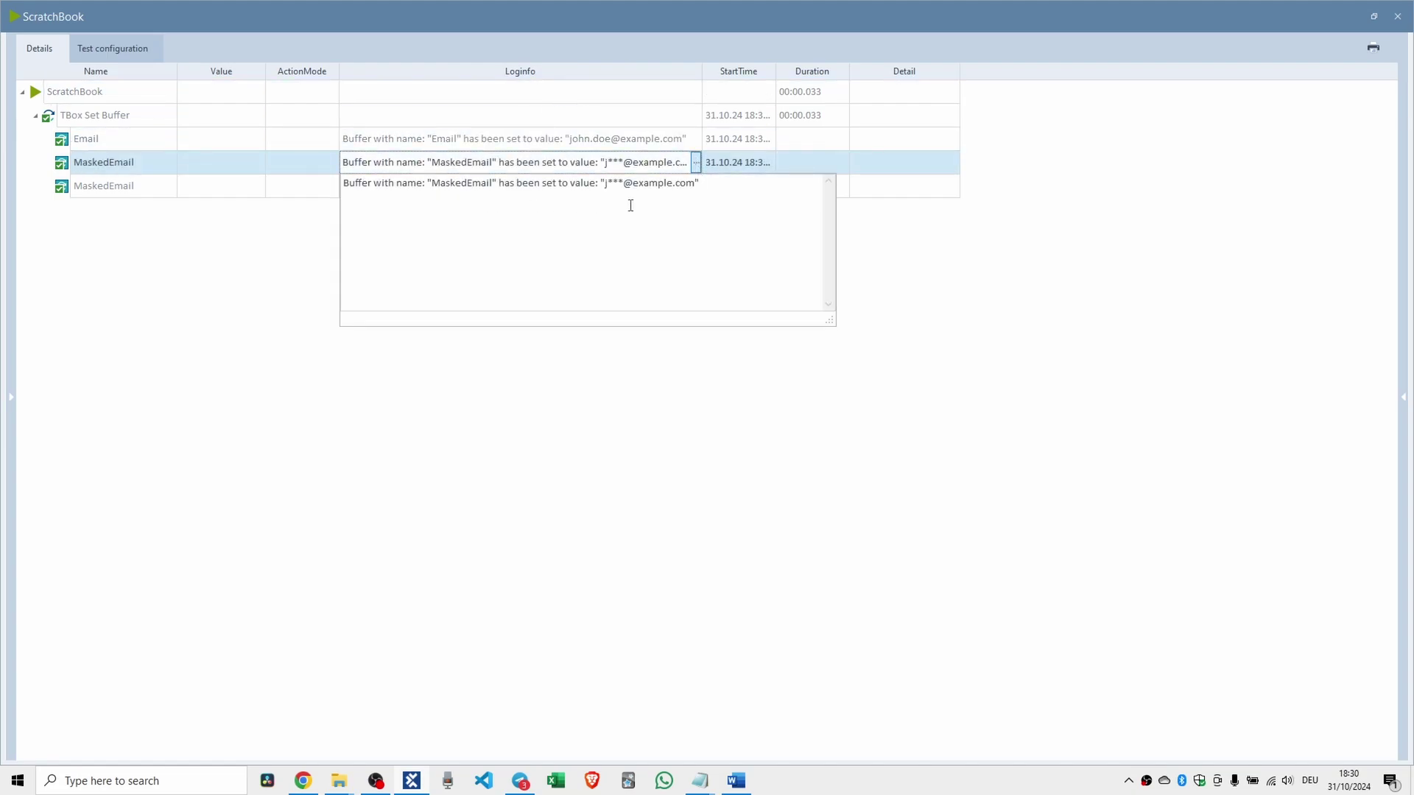
left_click(696, 162)
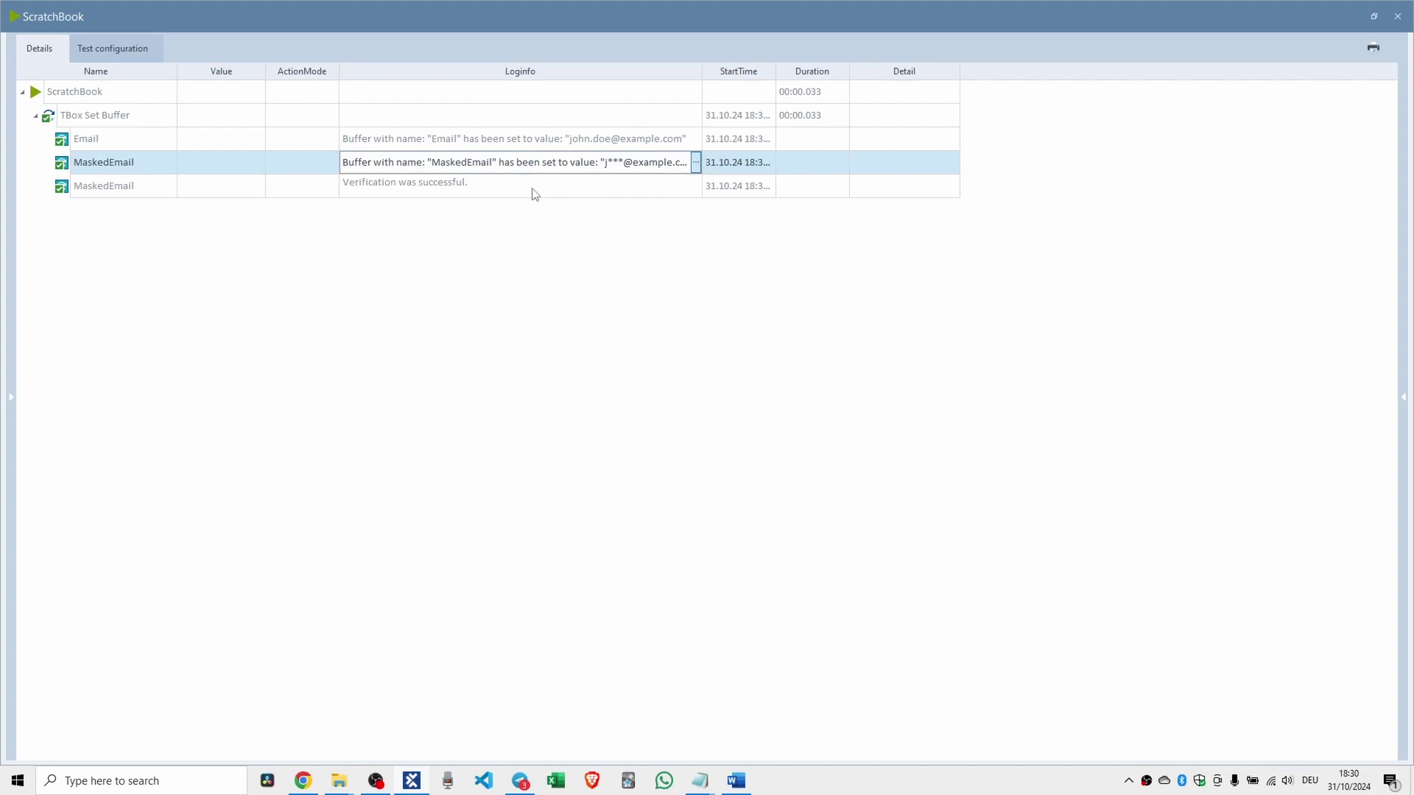
left_click(688, 186)
left_click(696, 185)
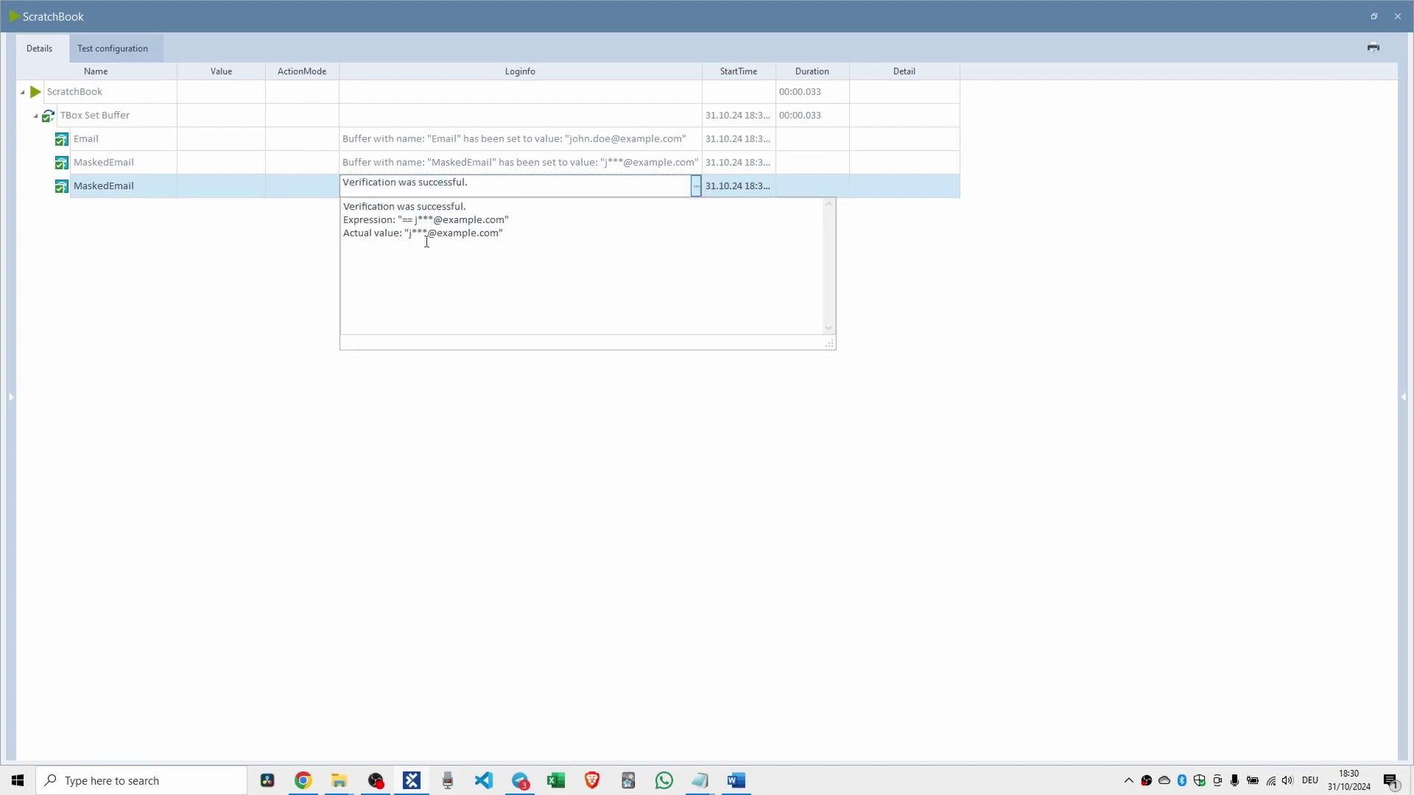
left_click(577, 402)
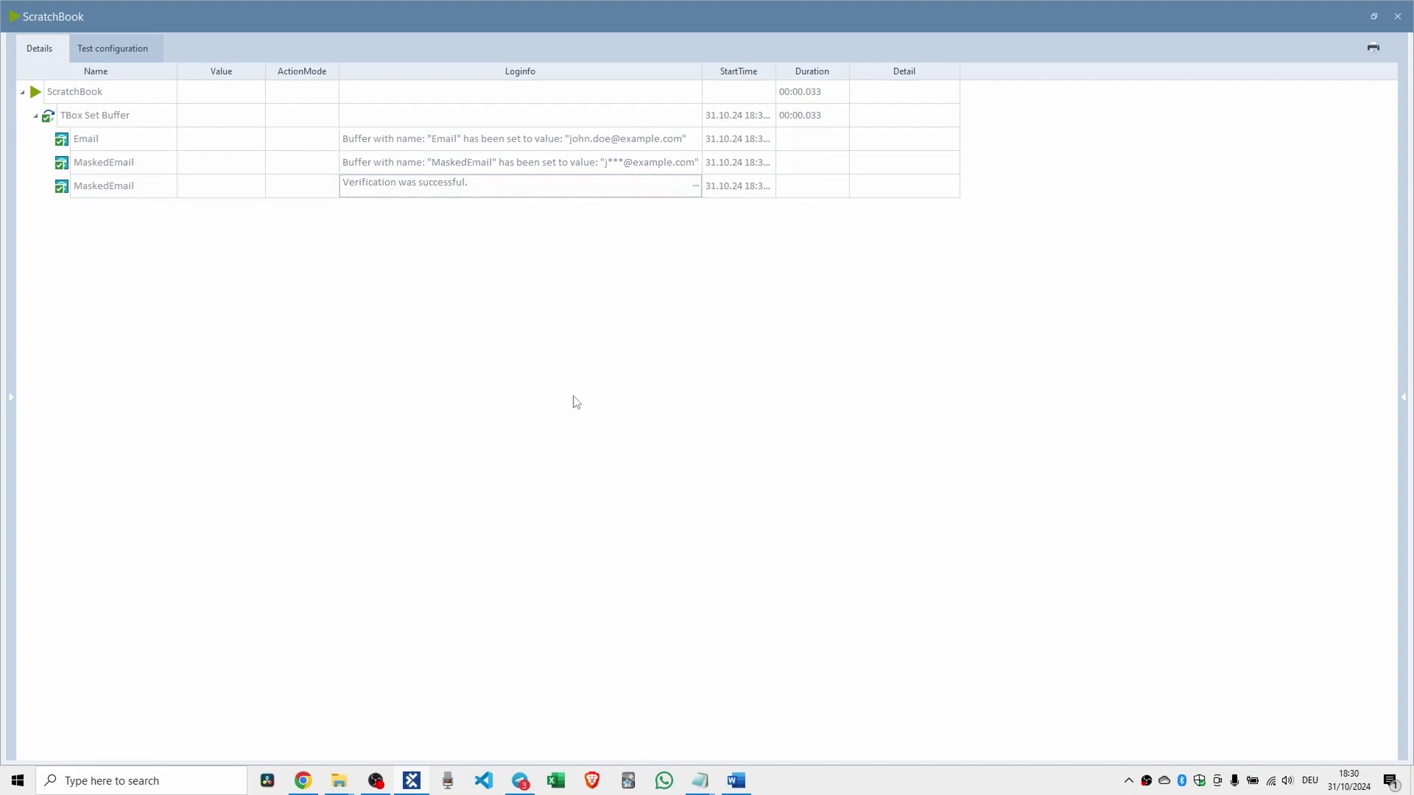